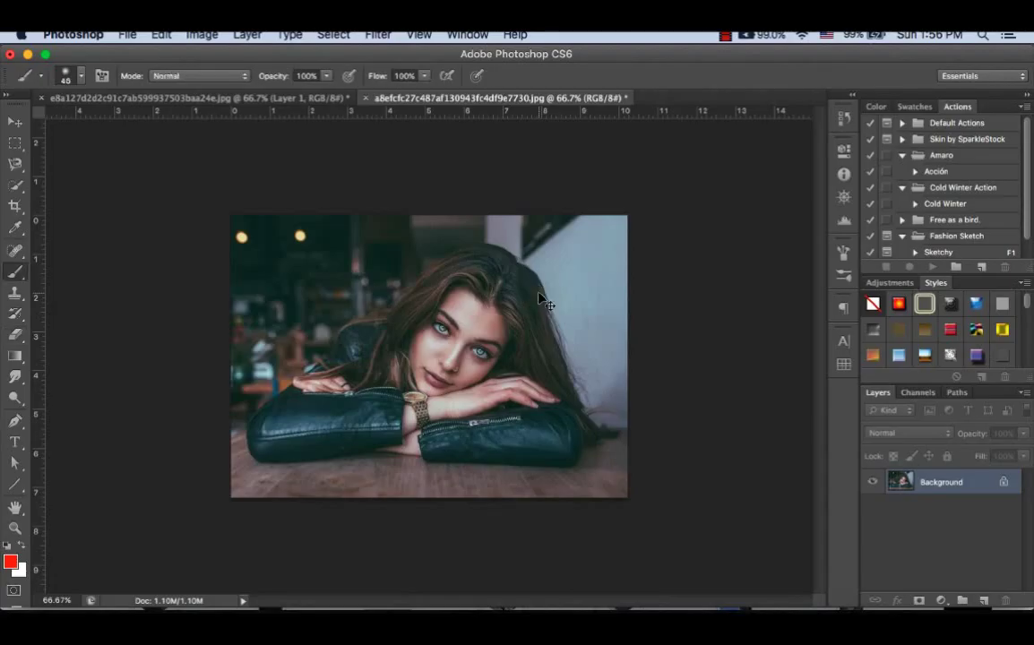
# Step: Add a new Layer 1, paint a red stroke across the hairline, and set it to Overlay
pyautogui.hotkey('ctrl', '1')
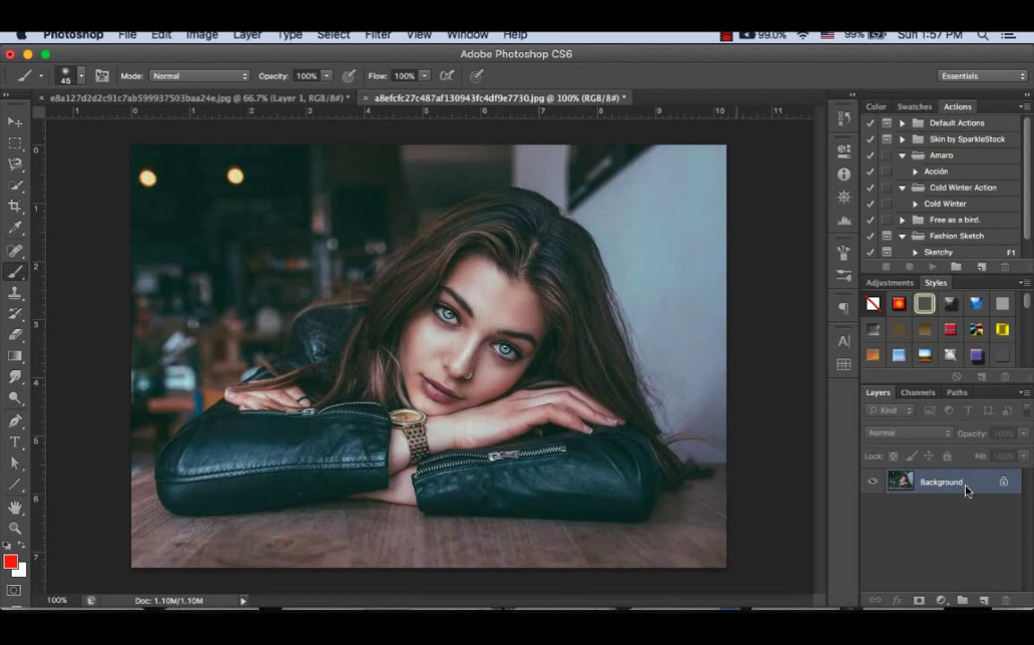
pyautogui.click(984, 600)
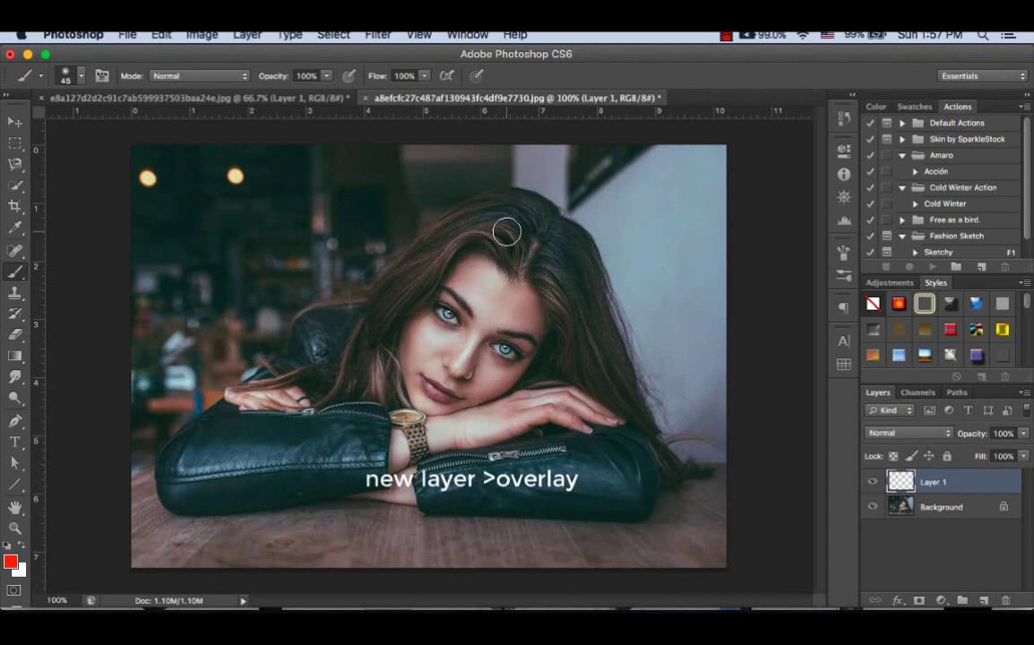
pyautogui.hotkey('ctrl', '+')
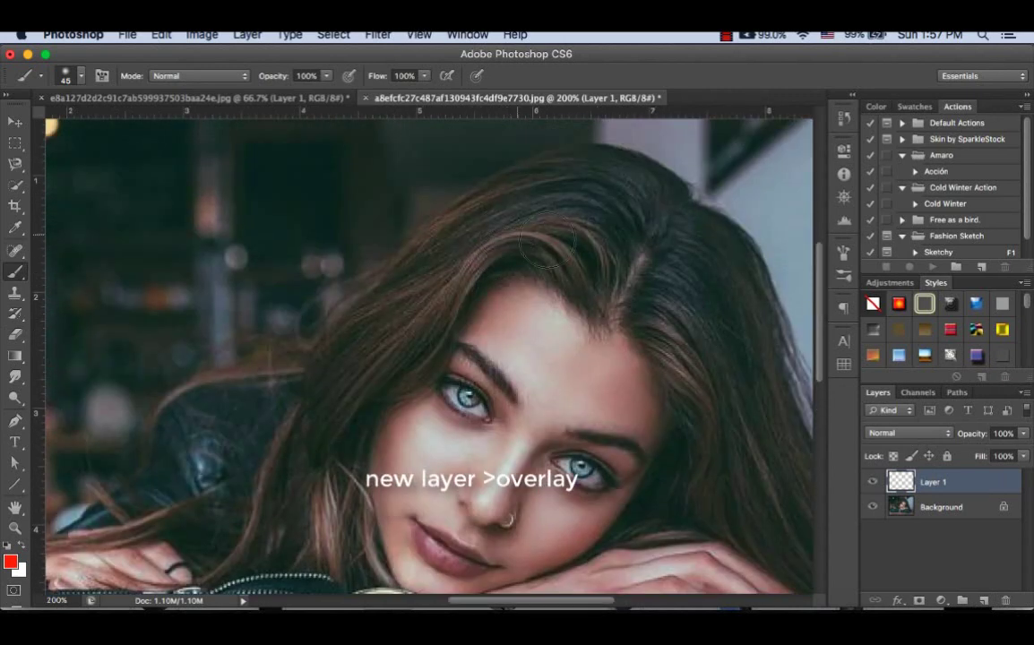
pyautogui.moveTo(599, 274)
pyautogui.mouseDown()
pyautogui.moveTo(533, 241)
pyautogui.moveTo(457, 254)
pyautogui.moveTo(401, 309)
pyautogui.moveTo(361, 375)
pyautogui.mouseUp()
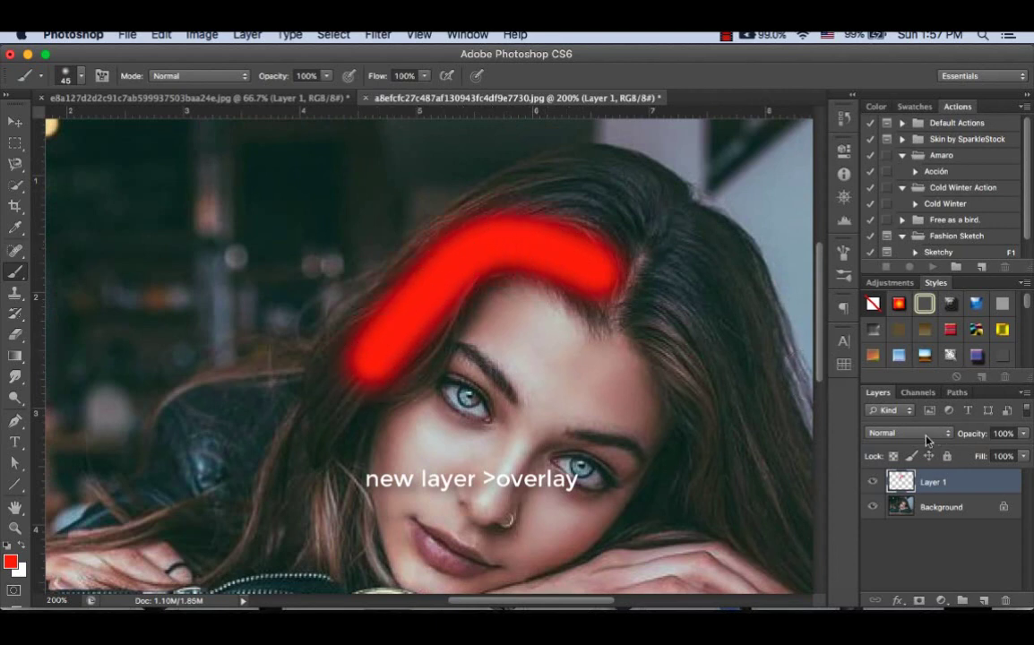
pyautogui.click(937, 434)
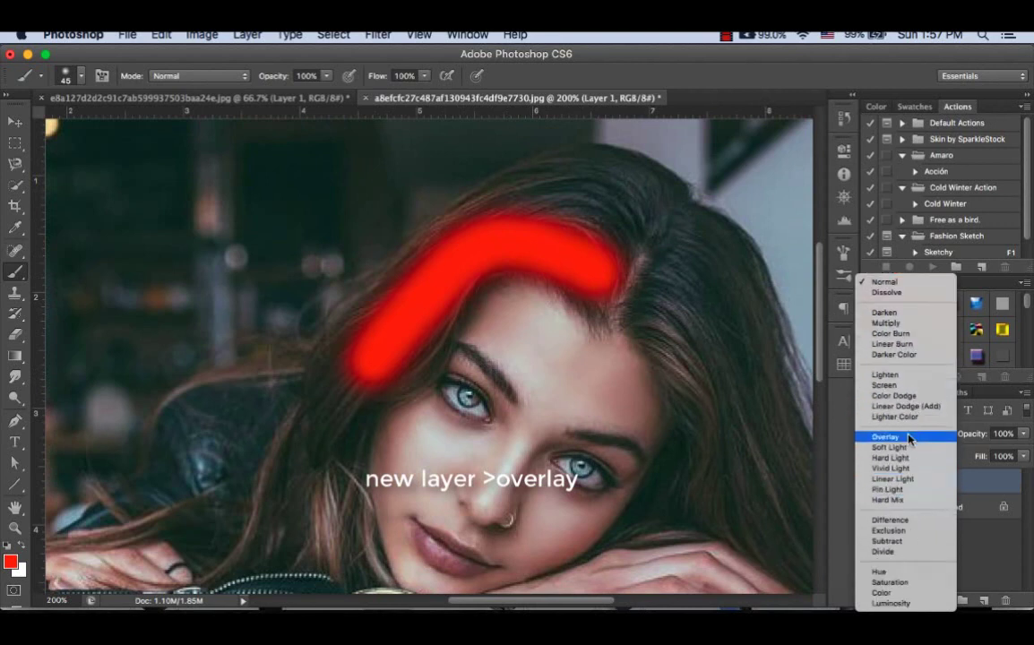
pyautogui.click(909, 437)
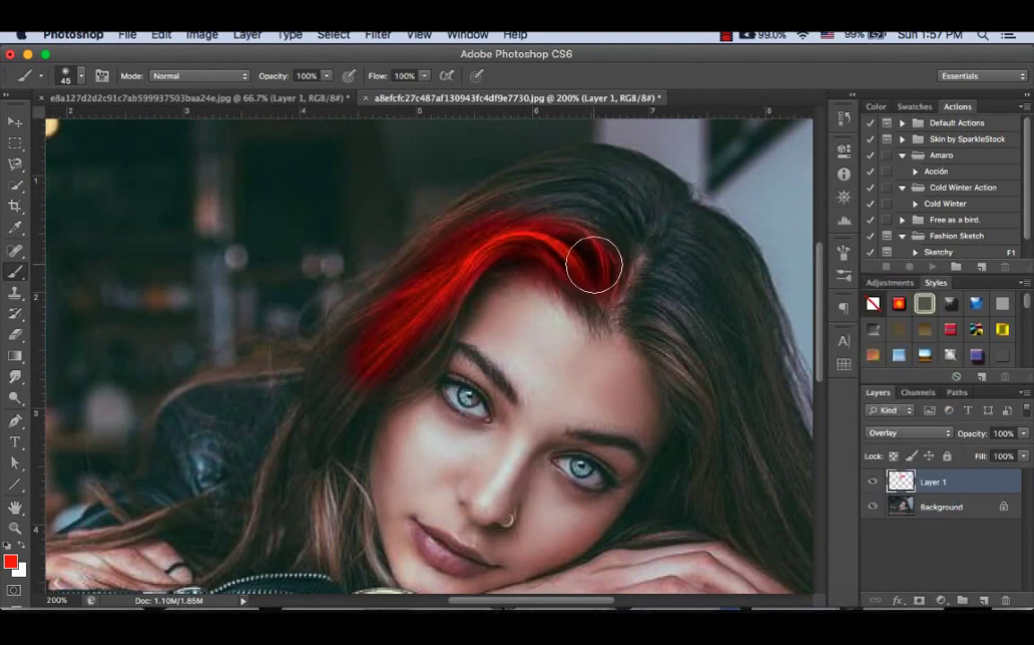
# Step: Shrink the brush to size 20 and paint red over the top and left edge of the hair
pyautogui.moveTo(594, 265)
pyautogui.mouseDown()
pyautogui.moveTo(623, 226)
pyautogui.moveTo(580, 210)
pyautogui.moveTo(483, 218)
pyautogui.moveTo(645, 199)
pyautogui.moveTo(596, 185)
pyautogui.moveTo(525, 201)
pyautogui.moveTo(615, 196)
pyautogui.mouseUp()
pyautogui.press('[')
pyautogui.press('[')
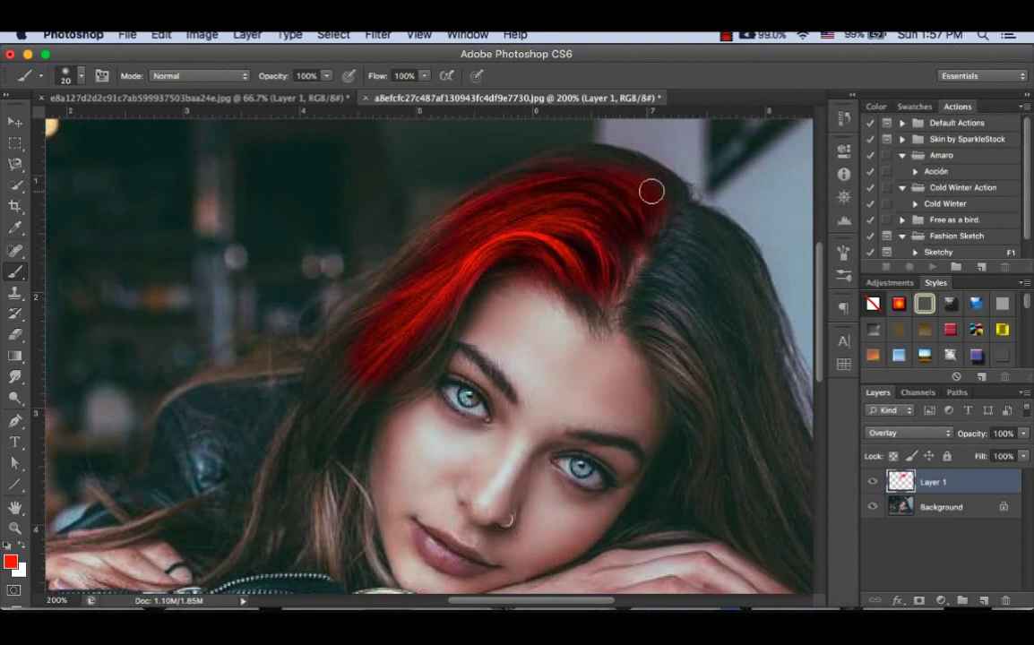
pyautogui.moveTo(669, 189)
pyautogui.mouseDown()
pyautogui.moveTo(617, 164)
pyautogui.moveTo(564, 162)
pyautogui.mouseUp()
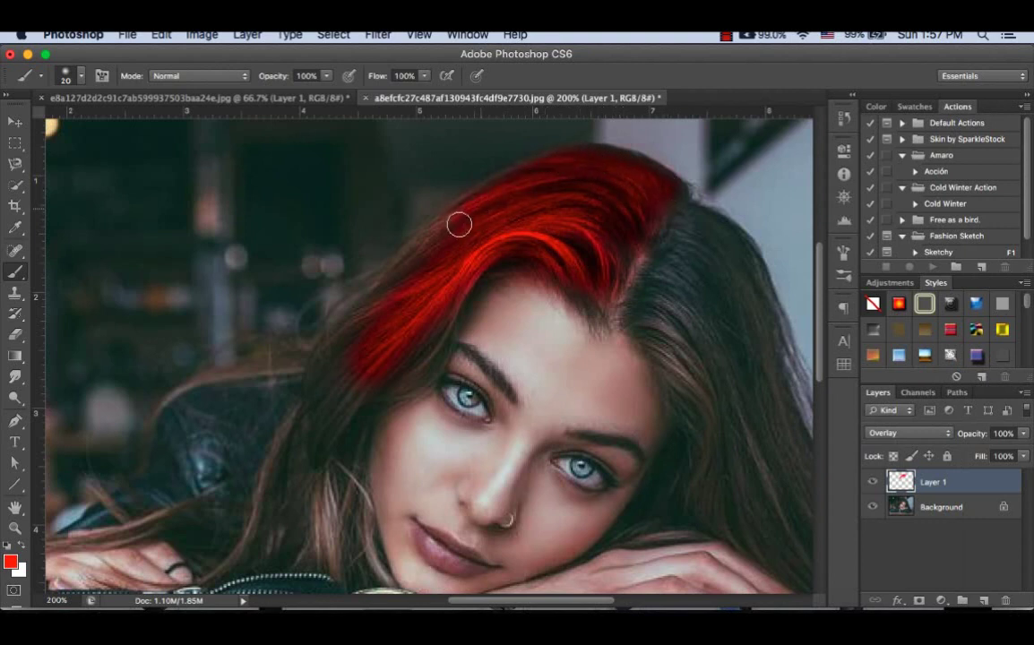
pyautogui.moveTo(397, 263); pyautogui.dragTo(314, 377)
pyautogui.moveTo(374, 330)
pyautogui.mouseDown()
pyautogui.moveTo(308, 421)
pyautogui.moveTo(344, 432)
pyautogui.moveTo(388, 402)
pyautogui.moveTo(445, 320)
pyautogui.mouseUp()
pyautogui.scroll(-3, 357, 393)
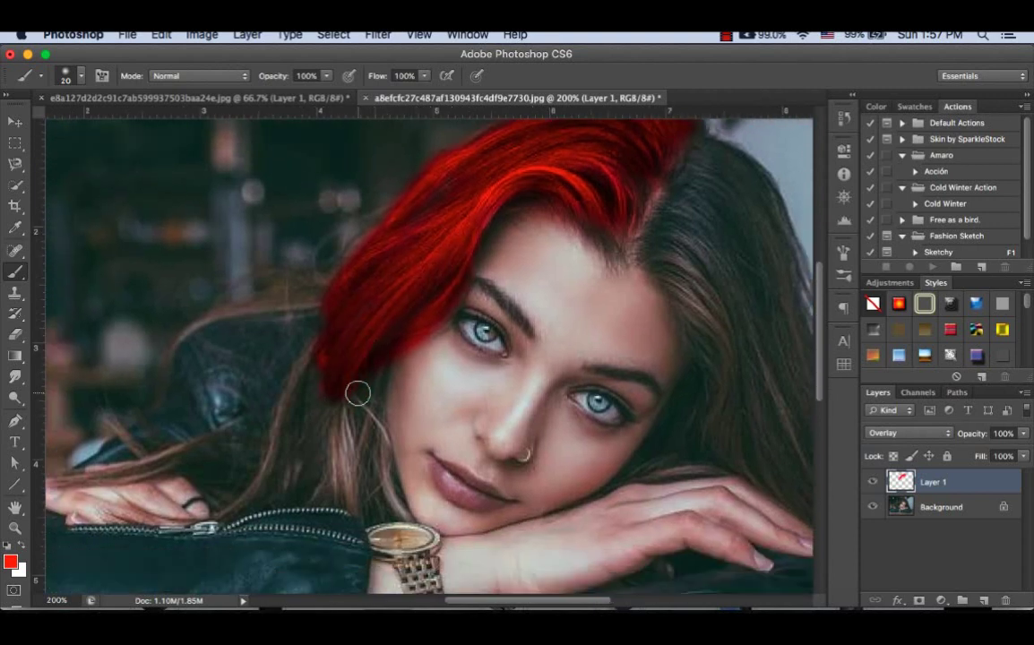
pyautogui.scroll(-3, 358, 392)
pyautogui.moveTo(386, 297); pyautogui.dragTo(382, 398)
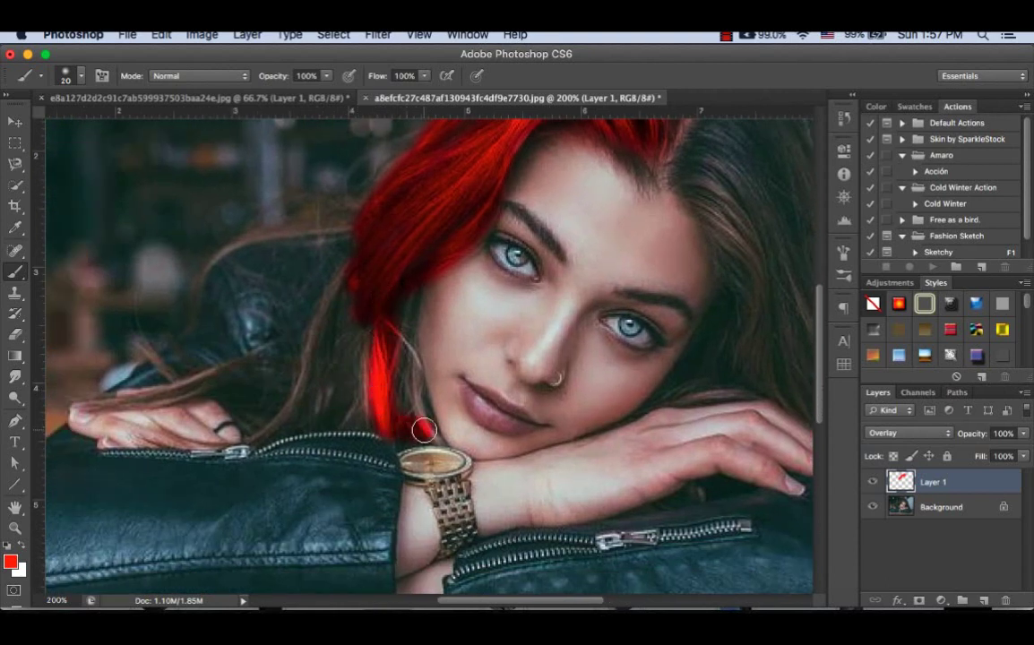
pyautogui.moveTo(417, 419); pyautogui.dragTo(396, 288)
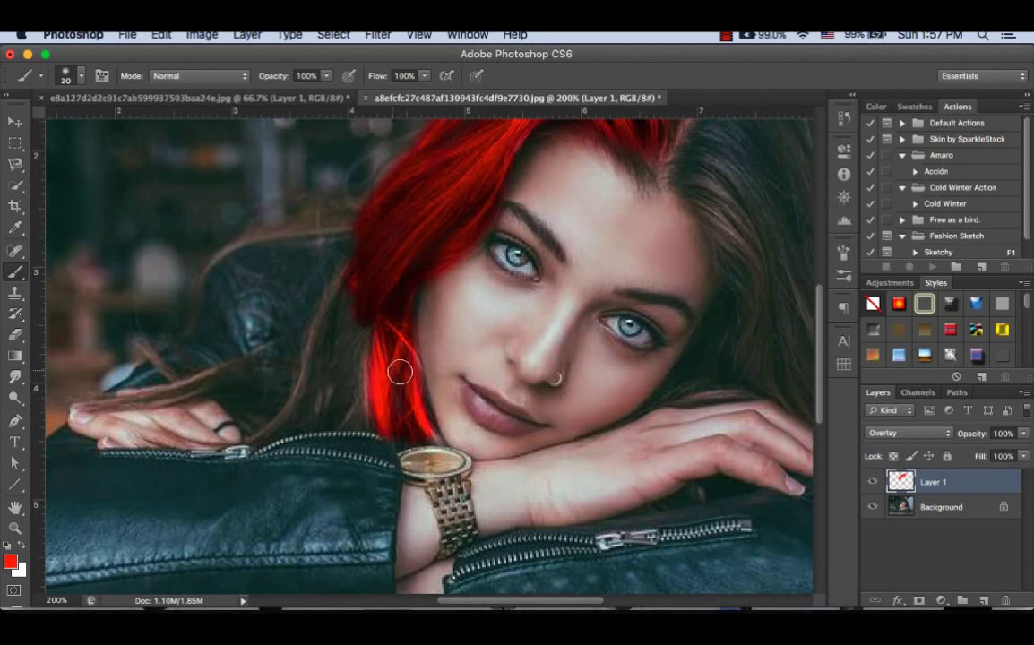
pyautogui.moveTo(369, 304)
pyautogui.mouseDown()
pyautogui.moveTo(369, 392)
pyautogui.moveTo(334, 410)
pyautogui.moveTo(279, 415)
pyautogui.mouseUp()
pyautogui.moveTo(356, 277); pyautogui.dragTo(358, 376)
# Step: Enlarge the brush to size 25 and tint the strands over the jacket and hand red
pyautogui.hscroll(-3, 358, 399)
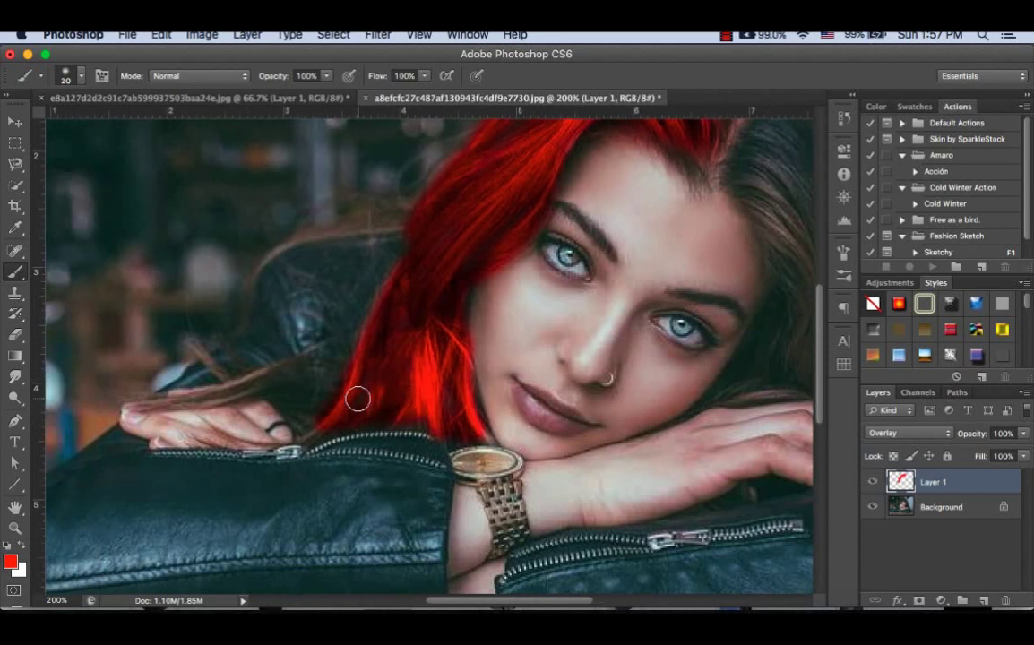
pyautogui.hscroll(-3, 357, 398)
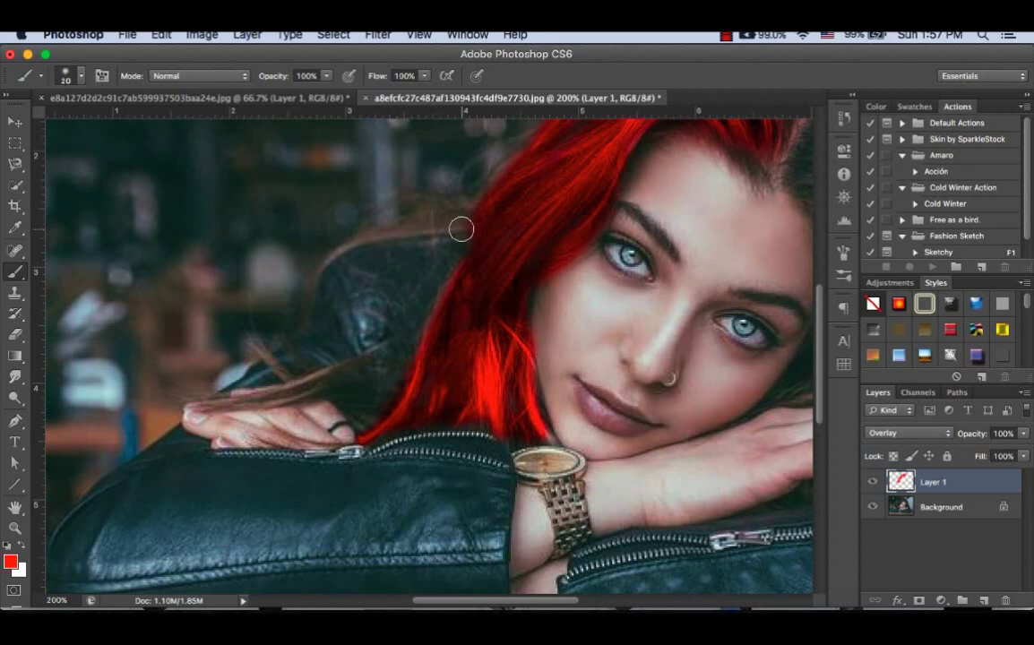
pyautogui.moveTo(433, 226)
pyautogui.mouseDown()
pyautogui.moveTo(360, 240)
pyautogui.moveTo(316, 277)
pyautogui.moveTo(305, 319)
pyautogui.mouseUp()
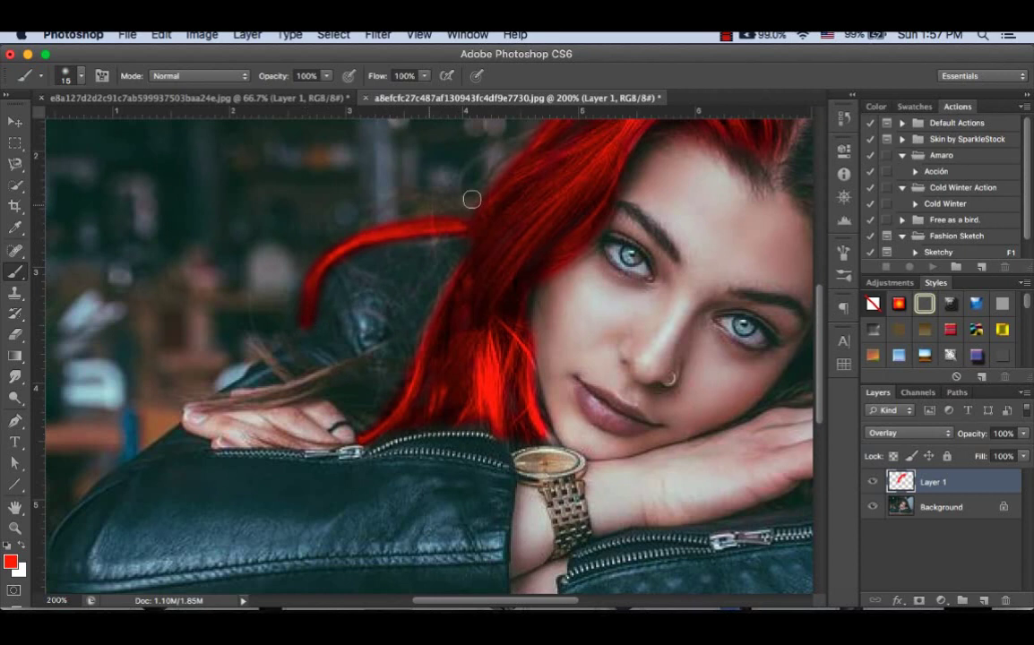
pyautogui.press(']')
pyautogui.moveTo(481, 201)
pyautogui.mouseDown()
pyautogui.moveTo(392, 219)
pyautogui.moveTo(361, 244)
pyautogui.mouseUp()
pyautogui.hscroll(-2, 354, 296)
pyautogui.hscroll(-3, 352, 350)
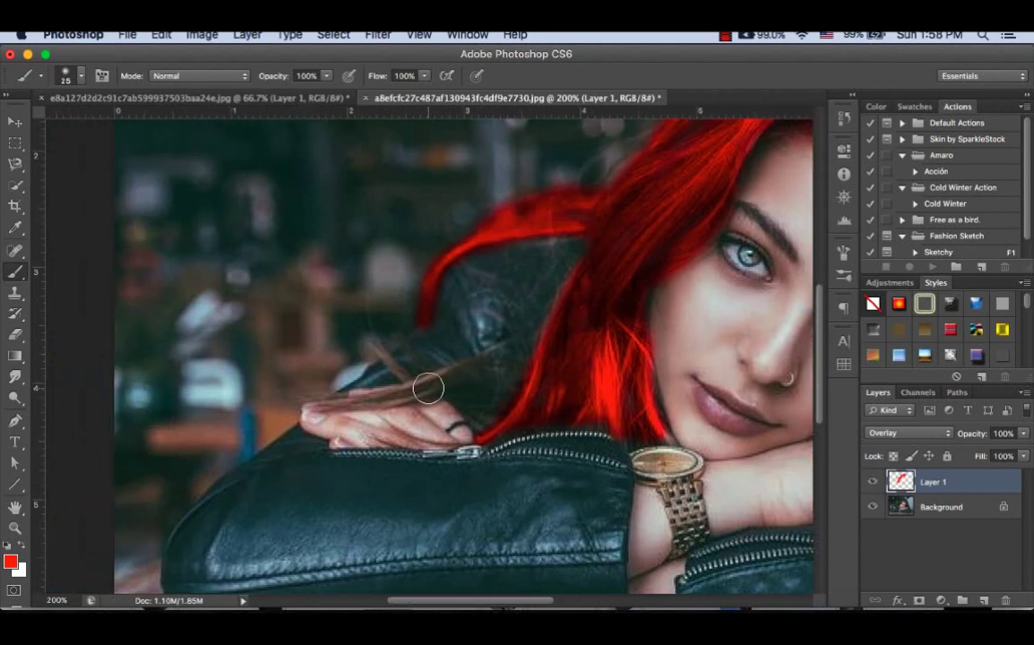
pyautogui.moveTo(494, 357)
pyautogui.mouseDown()
pyautogui.moveTo(399, 372)
pyautogui.moveTo(315, 401)
pyautogui.mouseUp()
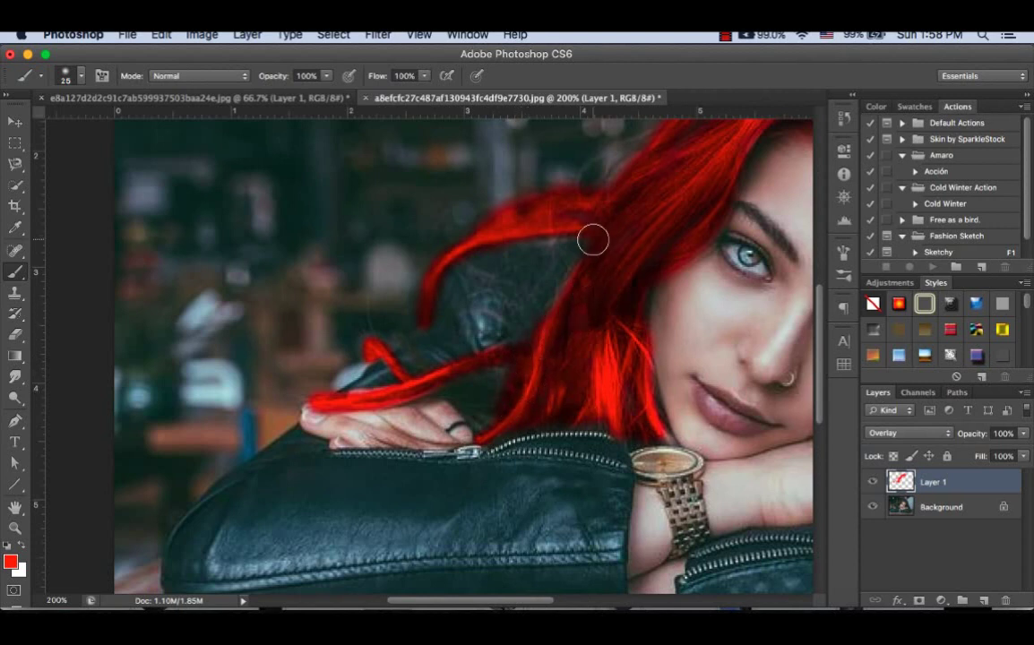
pyautogui.scroll(-1, 542, 391)
pyautogui.scroll(-1, 538, 388)
pyautogui.scroll(1, 538, 388)
pyautogui.scroll(1, 538, 385)
pyautogui.hscroll(-3, 537, 384)
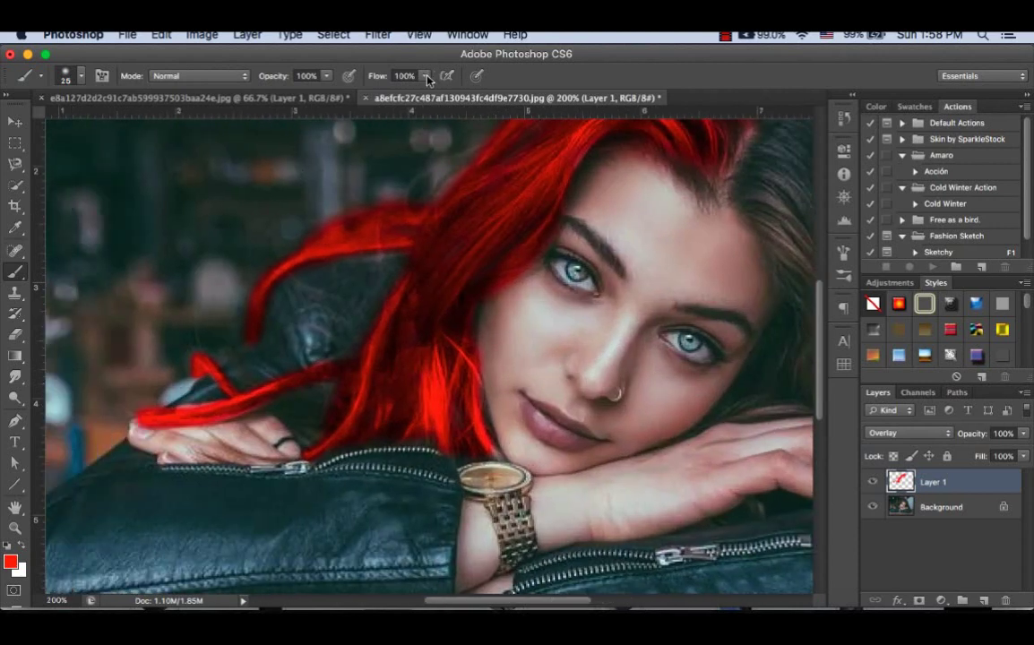
pyautogui.click(326, 77)
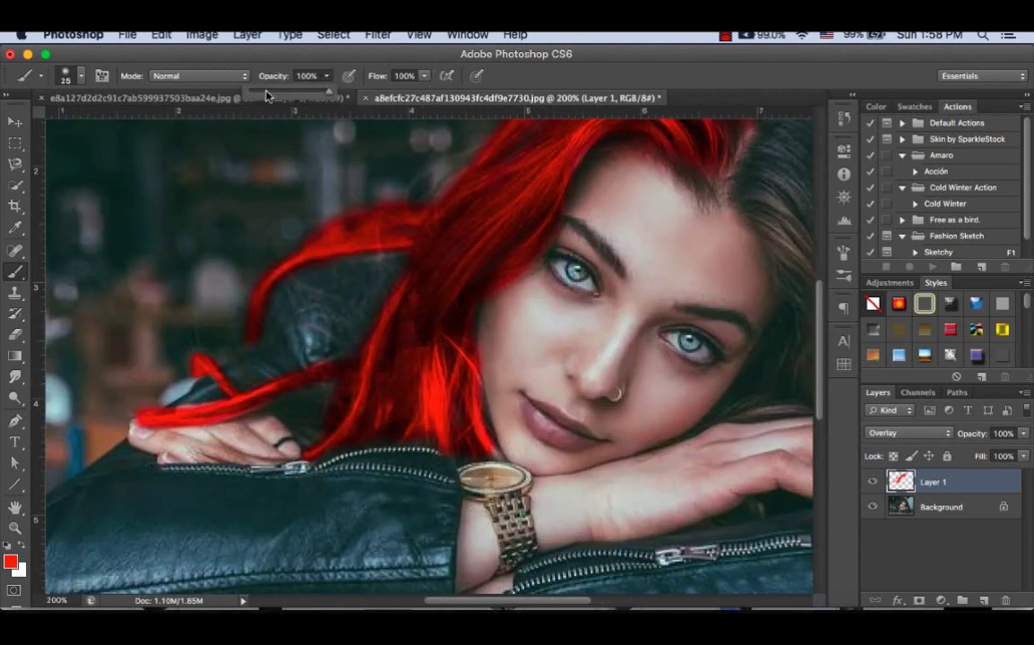
# Step: Set brush opacity to 21% and faintly tint the hair lying over the jacket
pyautogui.click(416, 273)
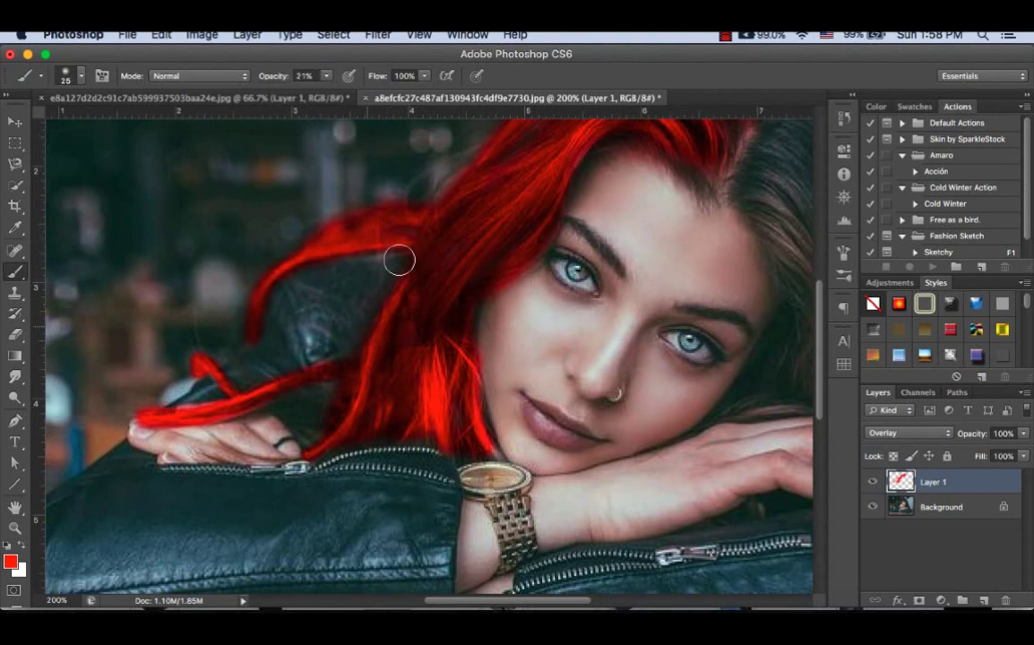
pyautogui.moveTo(322, 316)
pyautogui.mouseDown()
pyautogui.moveTo(289, 284)
pyautogui.moveTo(357, 294)
pyautogui.mouseUp()
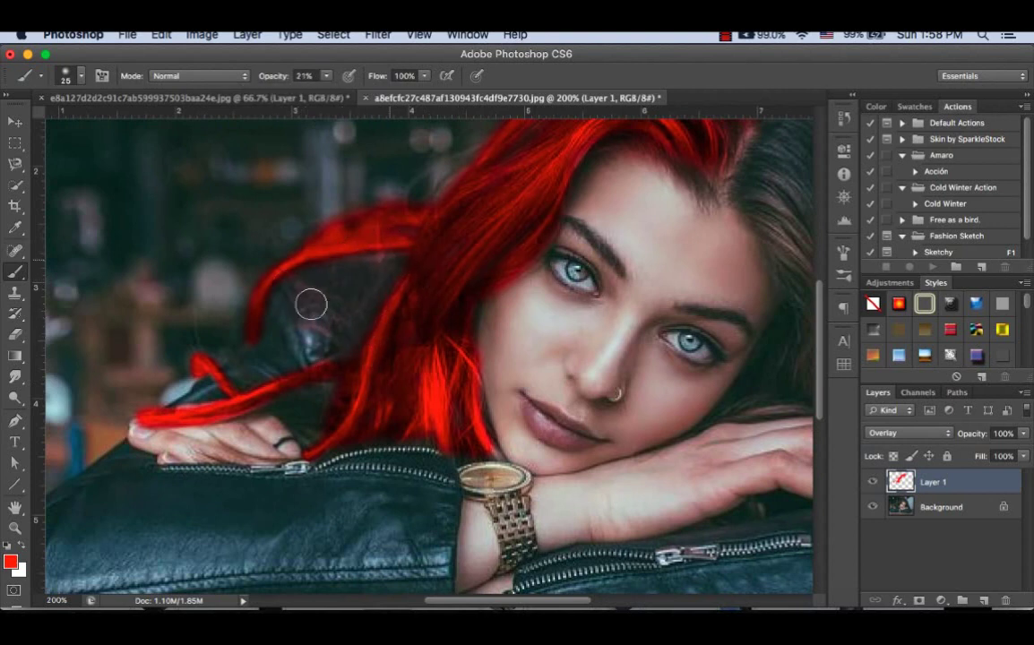
pyautogui.moveTo(327, 339); pyautogui.dragTo(332, 386)
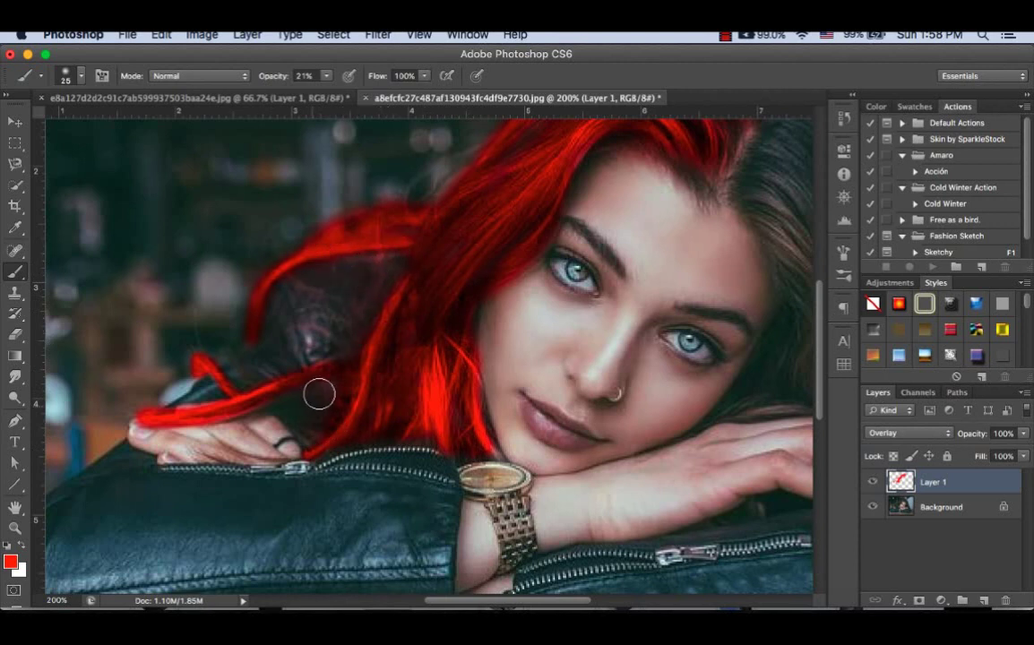
# Step: Zoom out and back in to check the red tint, then restore brush opacity to 100%
pyautogui.press('super+minus')
pyautogui.press('super+minus')
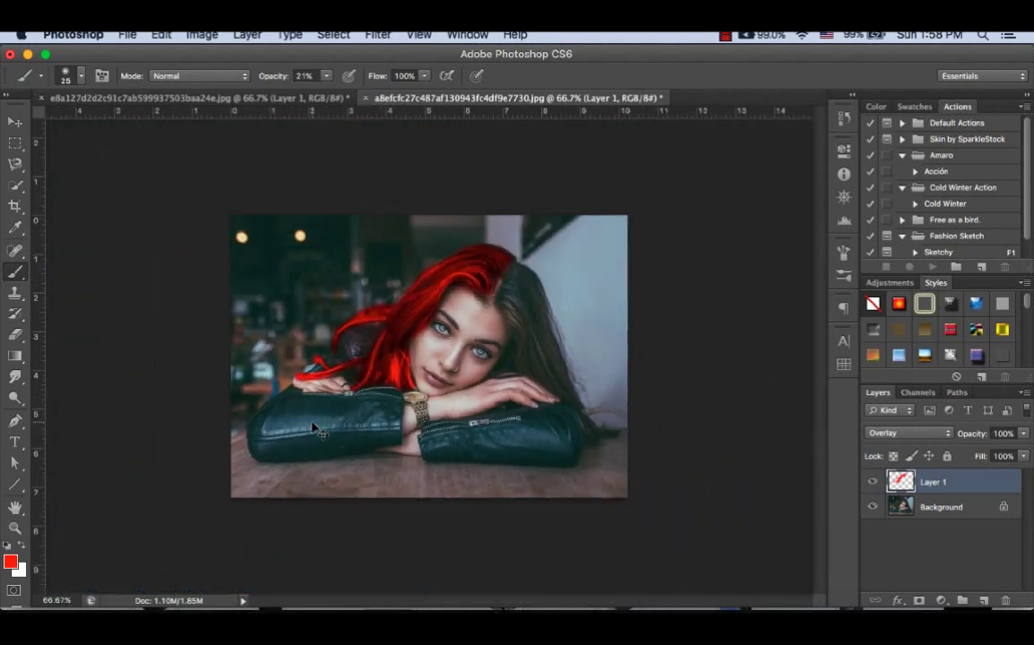
pyautogui.press('super+minus')
pyautogui.press('super+plus')
pyautogui.press('super+plus')
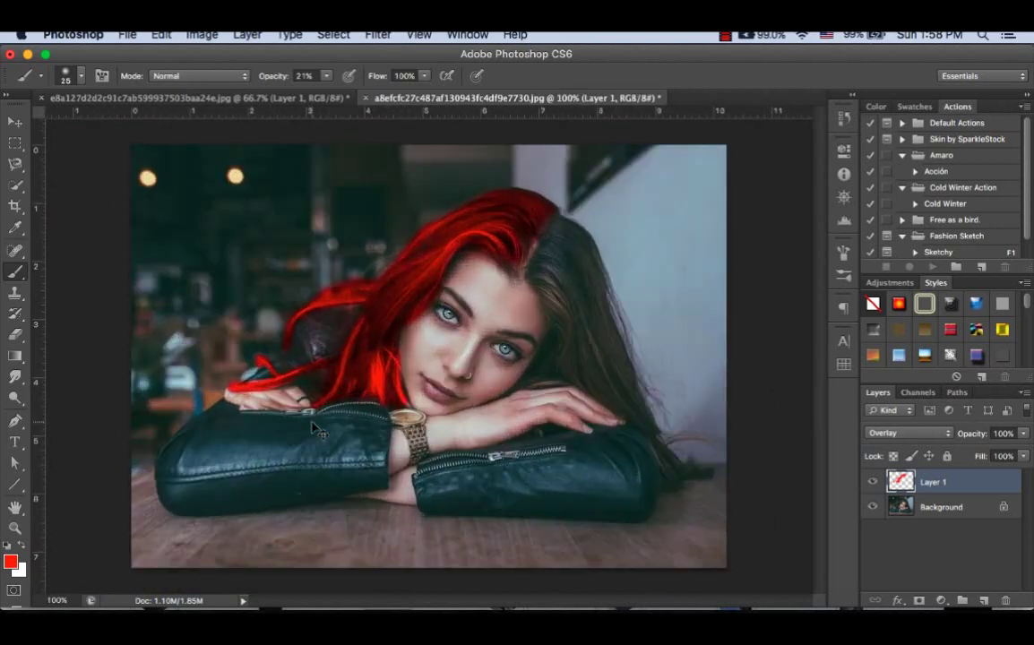
pyautogui.press('super+plus')
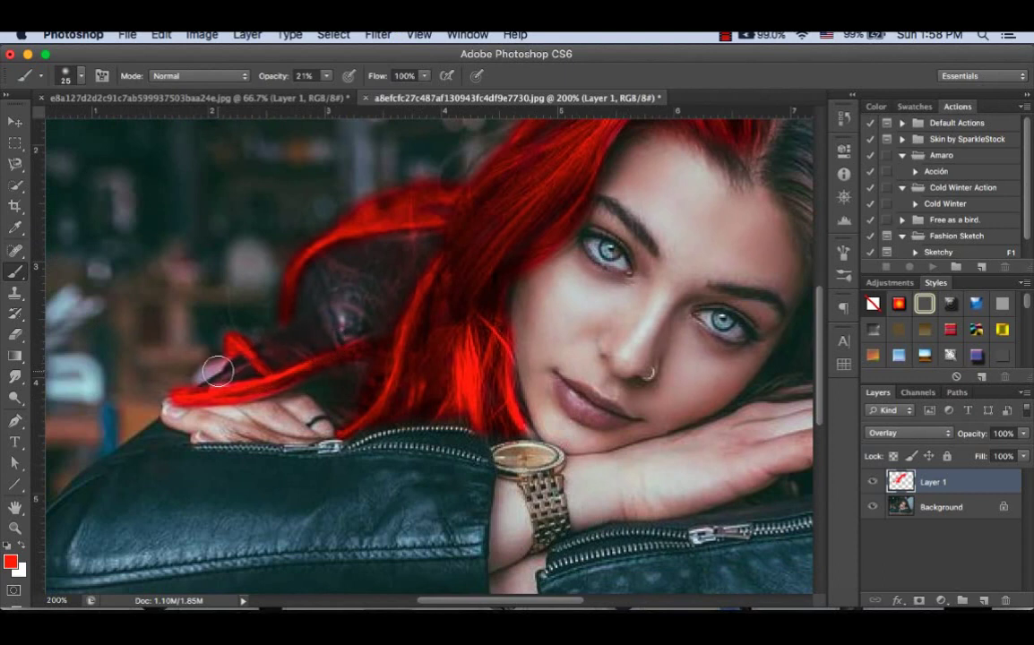
pyautogui.press('super+minus')
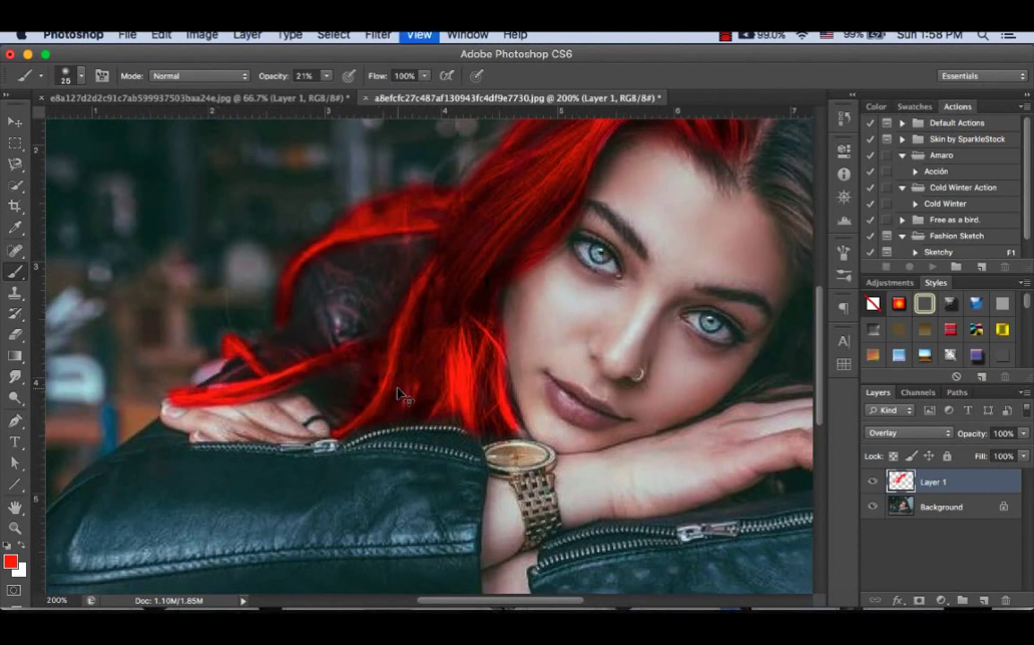
pyautogui.press('super+minus')
pyautogui.press('super+plus')
pyautogui.press('super+plus')
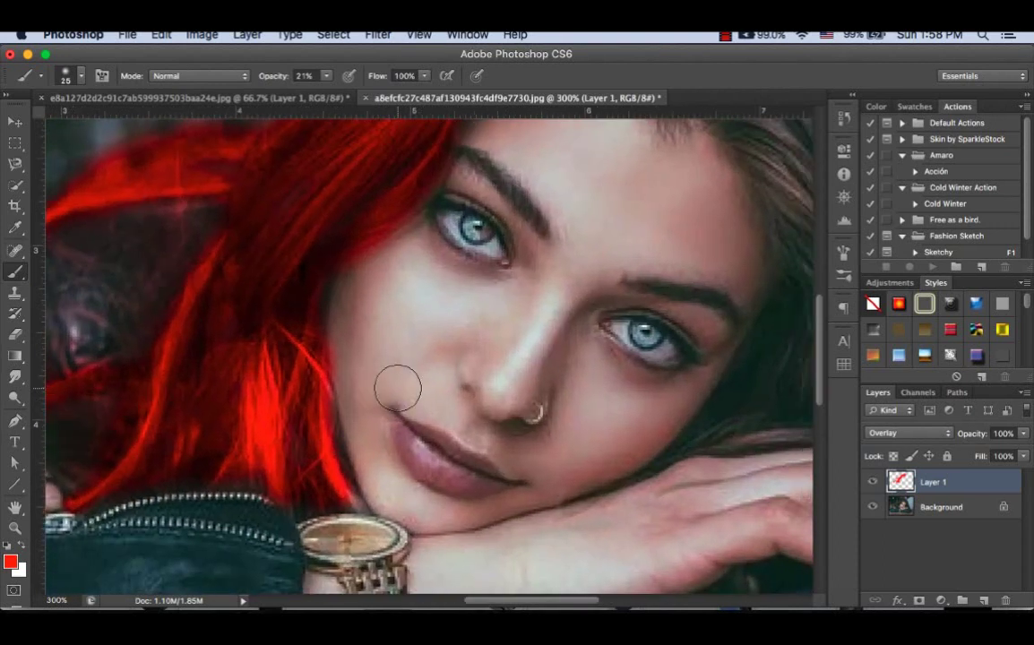
pyautogui.press('super+plus')
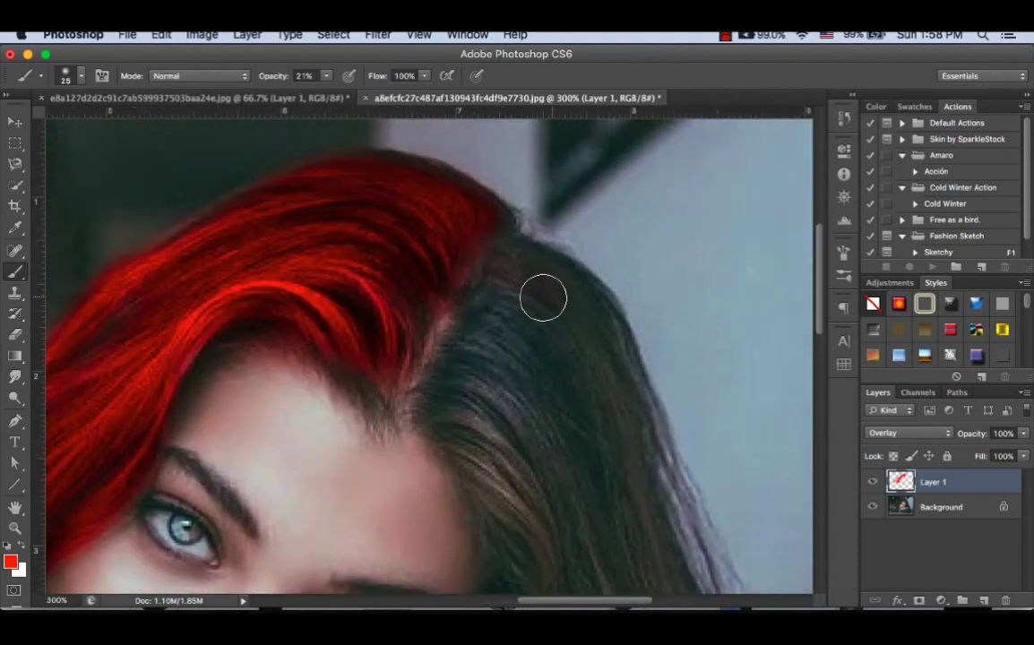
pyautogui.click(328, 76)
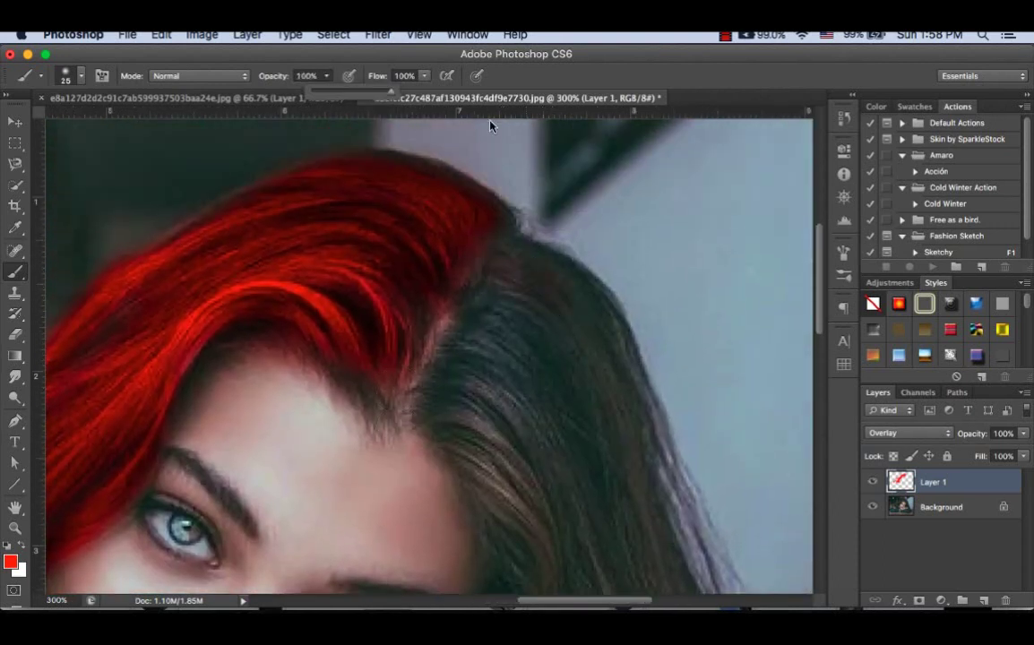
# Step: Paint red over the parting, the right-hand strands and the dark hair beside the cheek
pyautogui.moveTo(490, 369)
pyautogui.mouseDown()
pyautogui.moveTo(513, 273)
pyautogui.moveTo(499, 281)
pyautogui.moveTo(459, 405)
pyautogui.moveTo(501, 474)
pyautogui.moveTo(486, 464)
pyautogui.mouseUp()
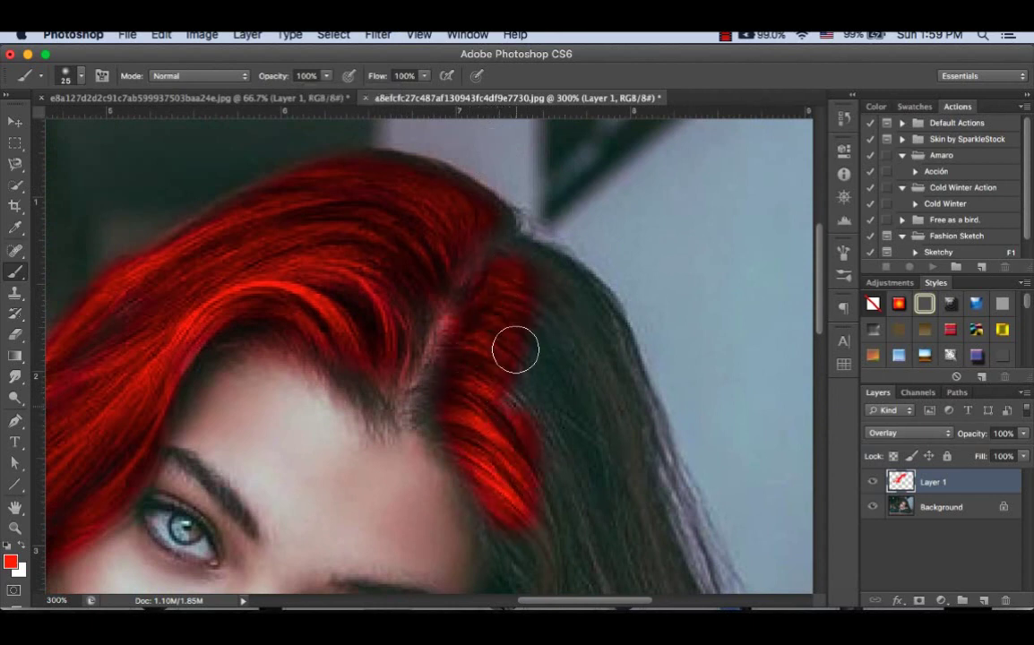
pyautogui.moveTo(512, 252)
pyautogui.mouseDown()
pyautogui.moveTo(598, 341)
pyautogui.moveTo(606, 420)
pyautogui.mouseUp()
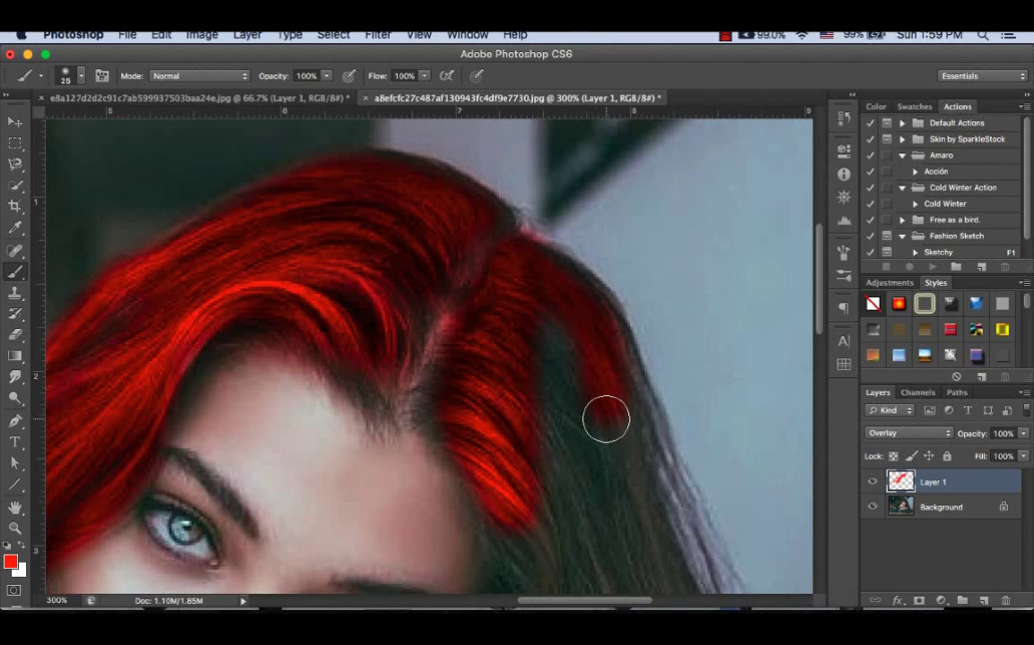
pyautogui.scroll(-5, 606, 419)
pyautogui.hscroll(3, 602, 416)
pyautogui.moveTo(355, 355)
pyautogui.mouseDown()
pyautogui.moveTo(321, 440)
pyautogui.moveTo(361, 427)
pyautogui.moveTo(379, 449)
pyautogui.moveTo(284, 476)
pyautogui.moveTo(370, 468)
pyautogui.moveTo(427, 422)
pyautogui.moveTo(423, 321)
pyautogui.moveTo(411, 289)
pyautogui.moveTo(422, 238)
pyautogui.mouseUp()
pyautogui.hscroll(3, 422, 238)
pyautogui.hscroll(1, 427, 249)
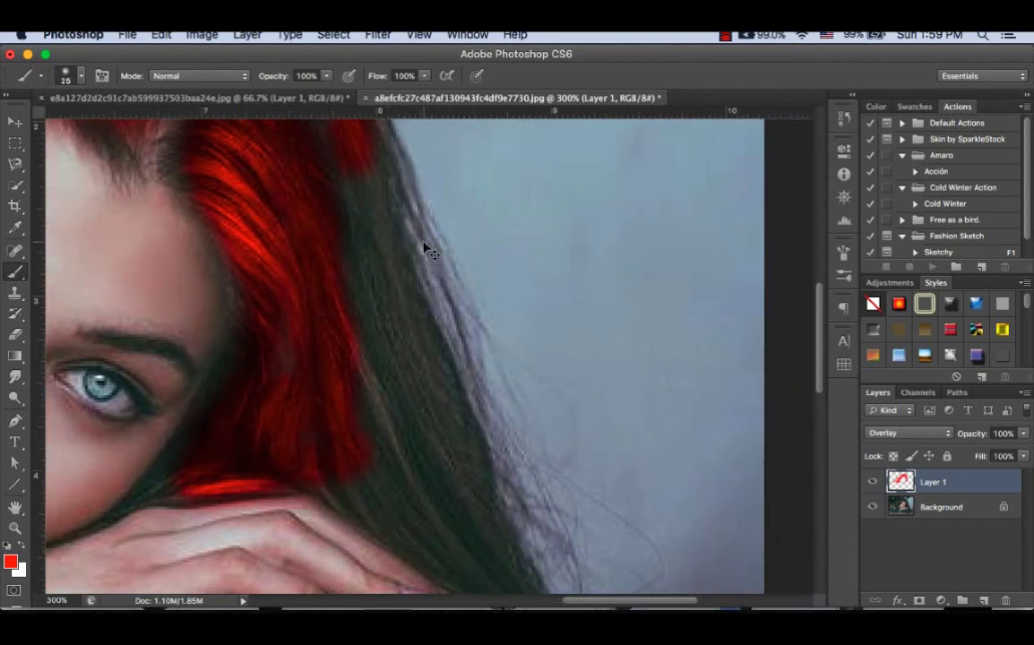
pyautogui.hotkey('ctrl', '-')
pyautogui.moveTo(368, 221)
pyautogui.mouseDown()
pyautogui.moveTo(371, 179)
pyautogui.moveTo(420, 363)
pyautogui.moveTo(368, 316)
pyautogui.moveTo(384, 395)
pyautogui.moveTo(424, 471)
pyautogui.moveTo(376, 434)
pyautogui.moveTo(438, 487)
pyautogui.moveTo(402, 325)
pyautogui.moveTo(465, 449)
pyautogui.moveTo(401, 279)
pyautogui.moveTo(439, 402)
pyautogui.mouseUp()
# Step: At 300% with a smaller brush, paint the loose strand by the hand and deepen the outer edge
pyautogui.press('super+minus')
pyautogui.press('super+minus')
pyautogui.press('super+equal')
pyautogui.press('super+equal')
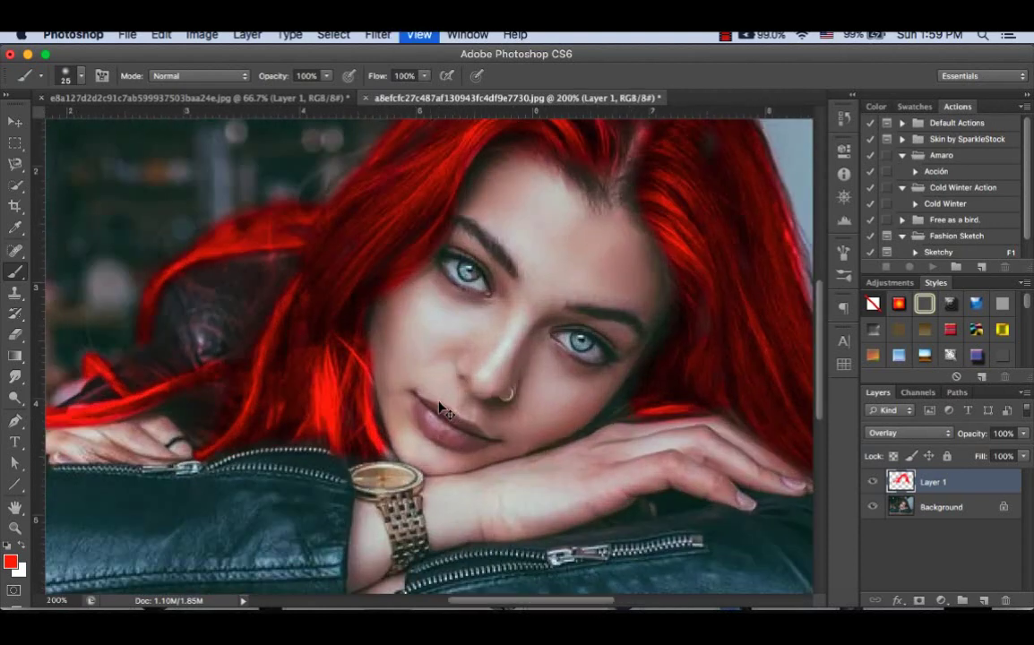
pyautogui.hscroll(10, 439, 403)
pyautogui.scroll(-2, 439, 402)
pyautogui.press('super+equal')
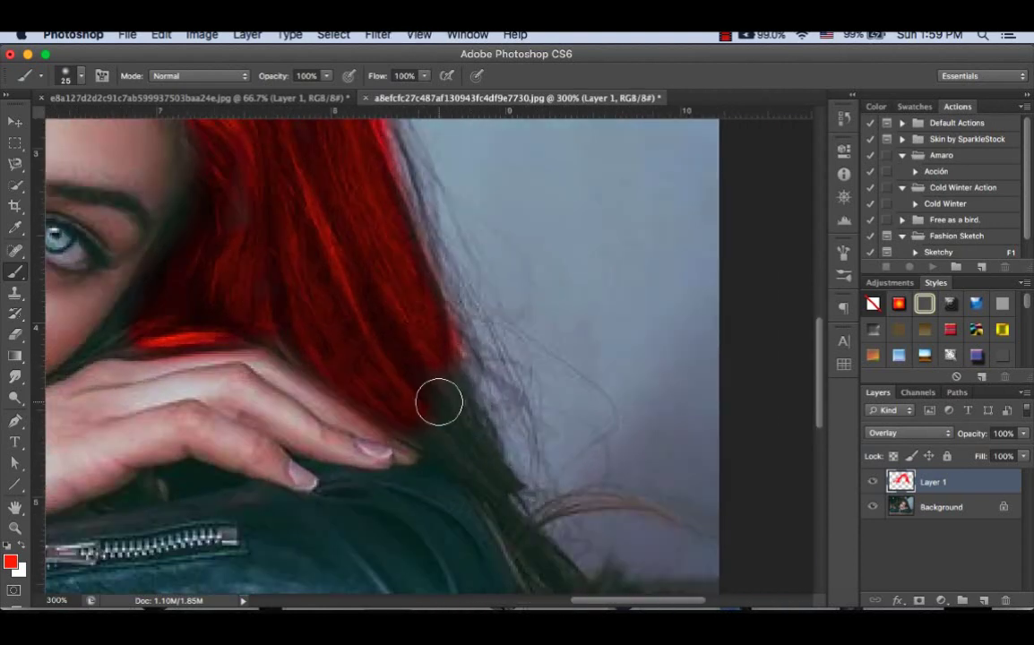
pyautogui.hscroll(3, 440, 403)
pyautogui.moveTo(439, 402)
pyautogui.mouseDown()
pyautogui.moveTo(330, 317)
pyautogui.moveTo(358, 328)
pyautogui.moveTo(351, 356)
pyautogui.moveTo(419, 460)
pyautogui.moveTo(443, 554)
pyautogui.moveTo(465, 533)
pyautogui.moveTo(542, 530)
pyautogui.moveTo(450, 497)
pyautogui.mouseUp()
pyautogui.press('[')
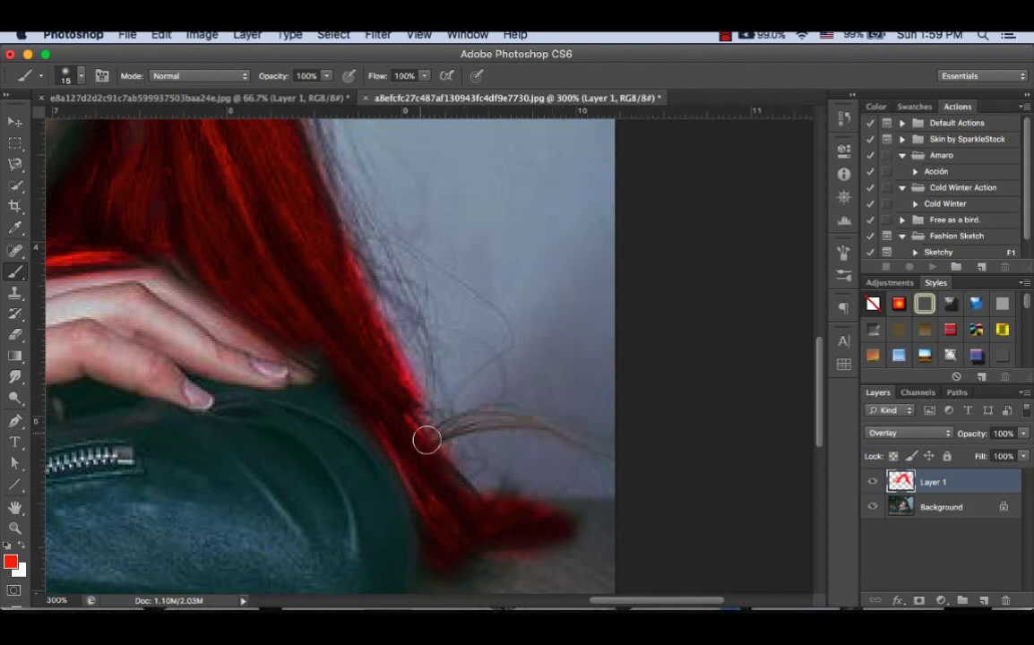
pyautogui.moveTo(427, 441)
pyautogui.mouseDown()
pyautogui.moveTo(529, 427)
pyautogui.moveTo(576, 444)
pyautogui.mouseUp()
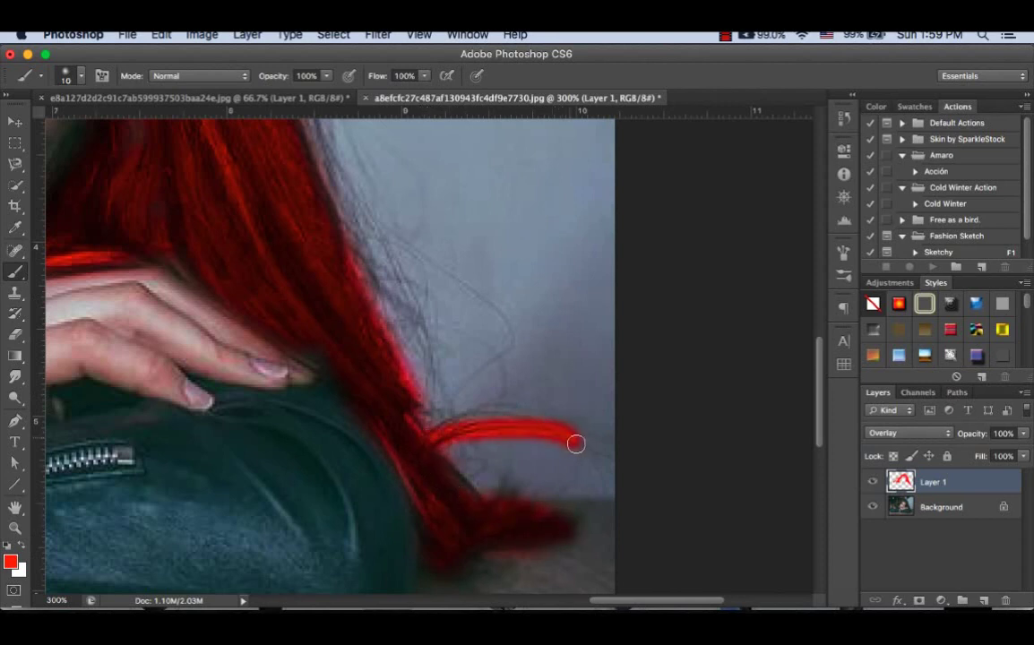
pyautogui.hotkey('ctrl', '-')
pyautogui.hotkey('ctrl', '-')
pyautogui.hotkey('ctrl', '-')
pyautogui.hotkey('ctrl', '+')
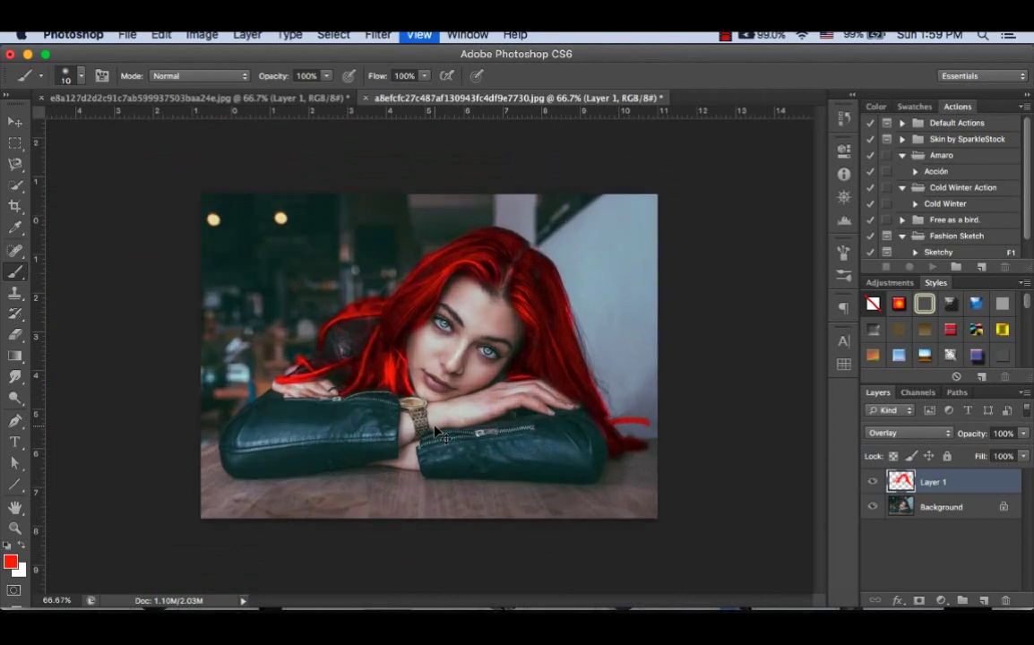
pyautogui.hotkey('ctrl', '+')
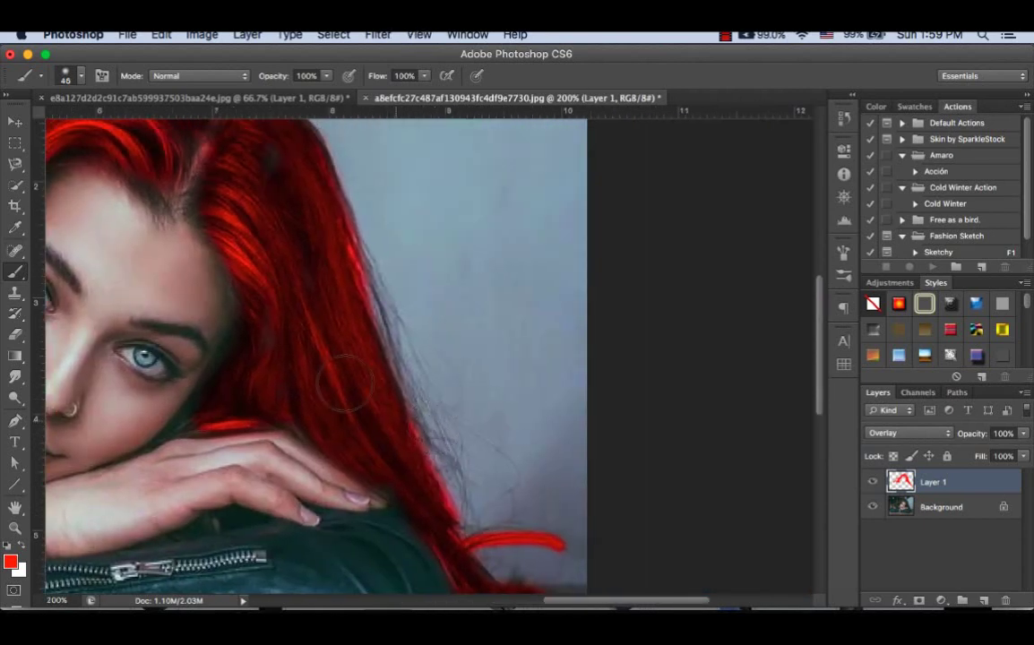
pyautogui.moveTo(321, 233)
pyautogui.mouseDown()
pyautogui.moveTo(461, 543)
pyautogui.moveTo(498, 580)
pyautogui.mouseUp()
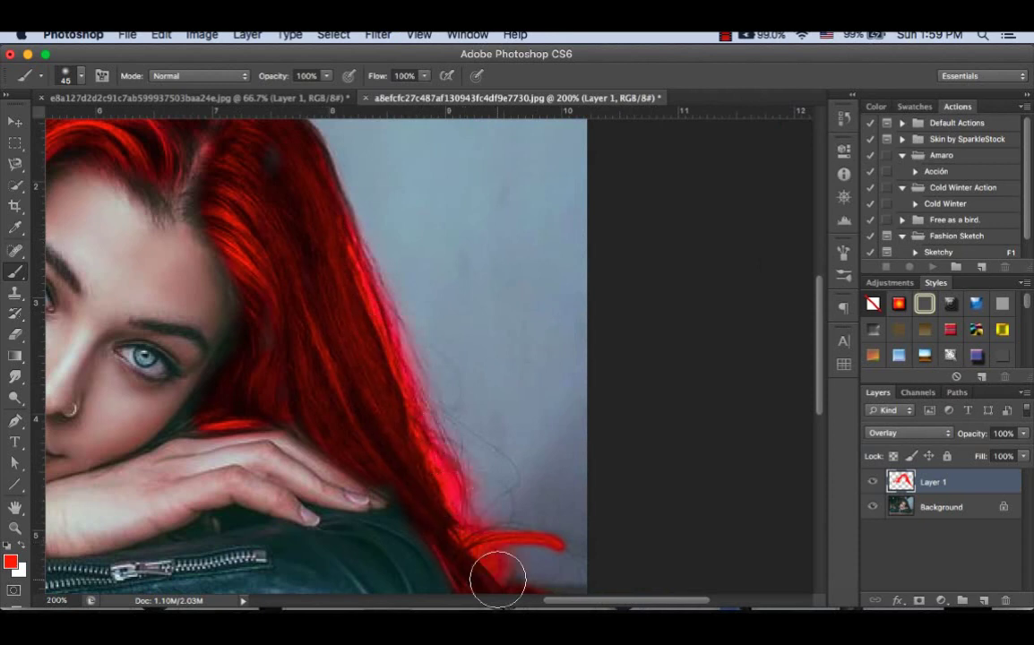
pyautogui.hotkey('ctrl', '-')
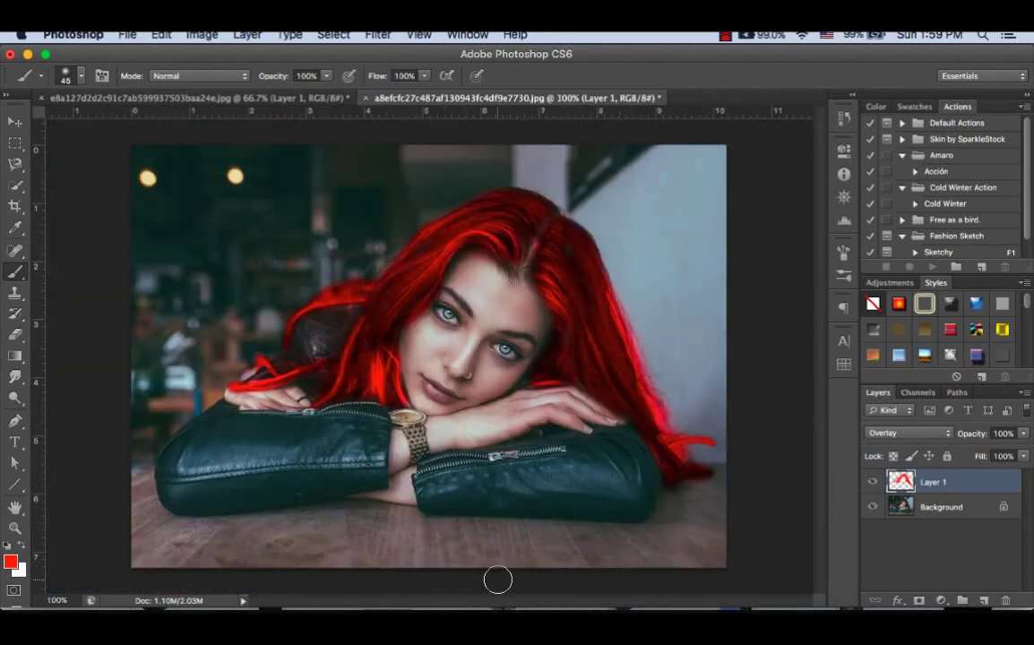
pyautogui.press('e')
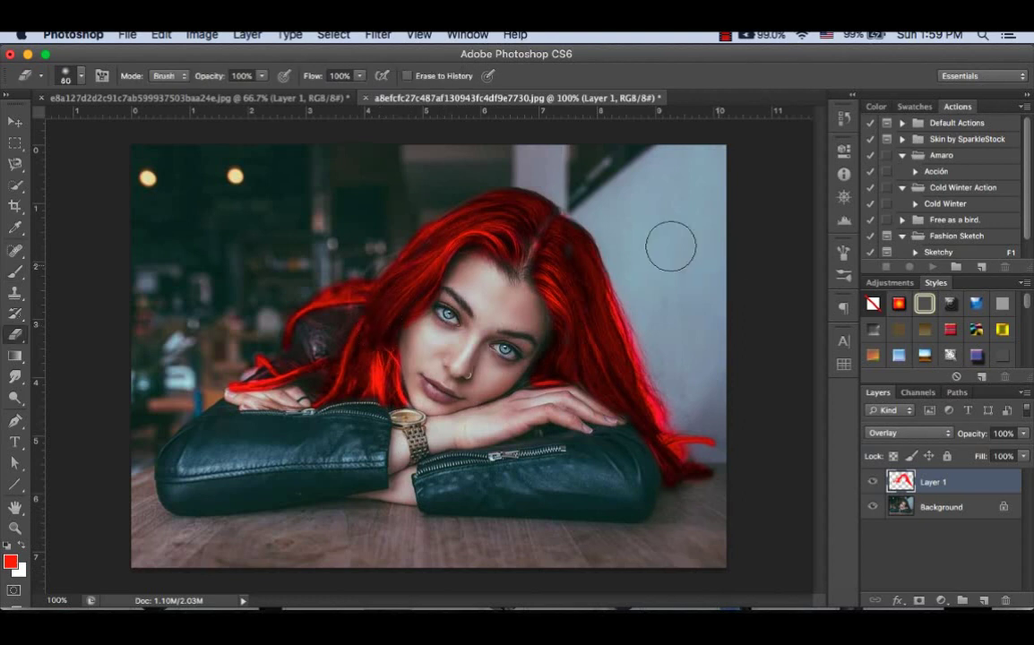
# Step: Enlarge the eraser to 150 and erase stray red from the hair tips, background and face
pyautogui.press(']')
pyautogui.press(']')
pyautogui.press(']')
pyautogui.press(']')
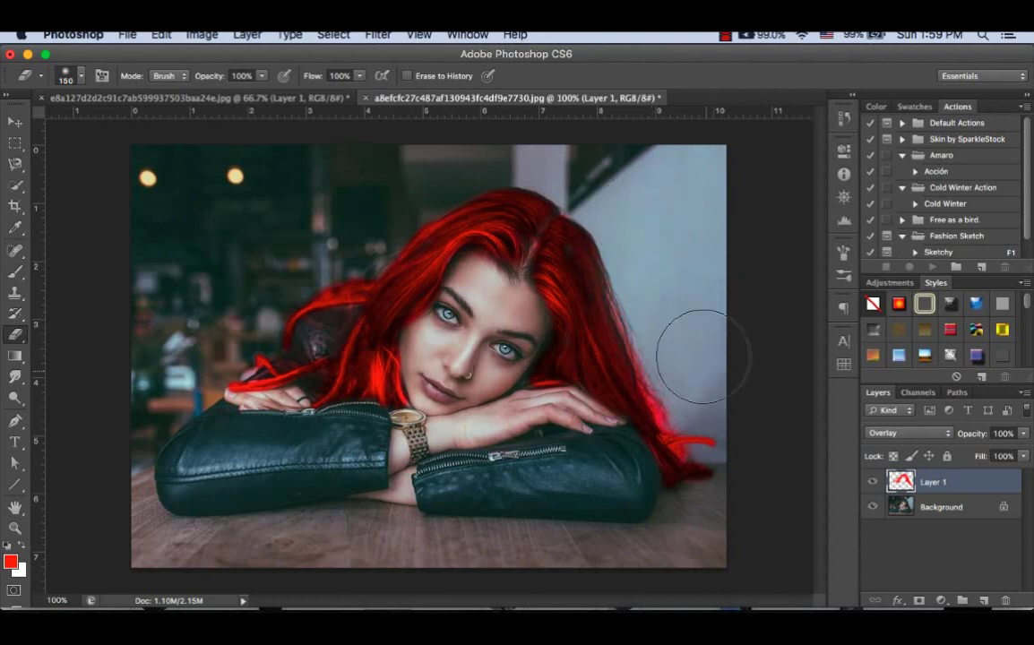
pyautogui.moveTo(743, 377); pyautogui.dragTo(716, 416)
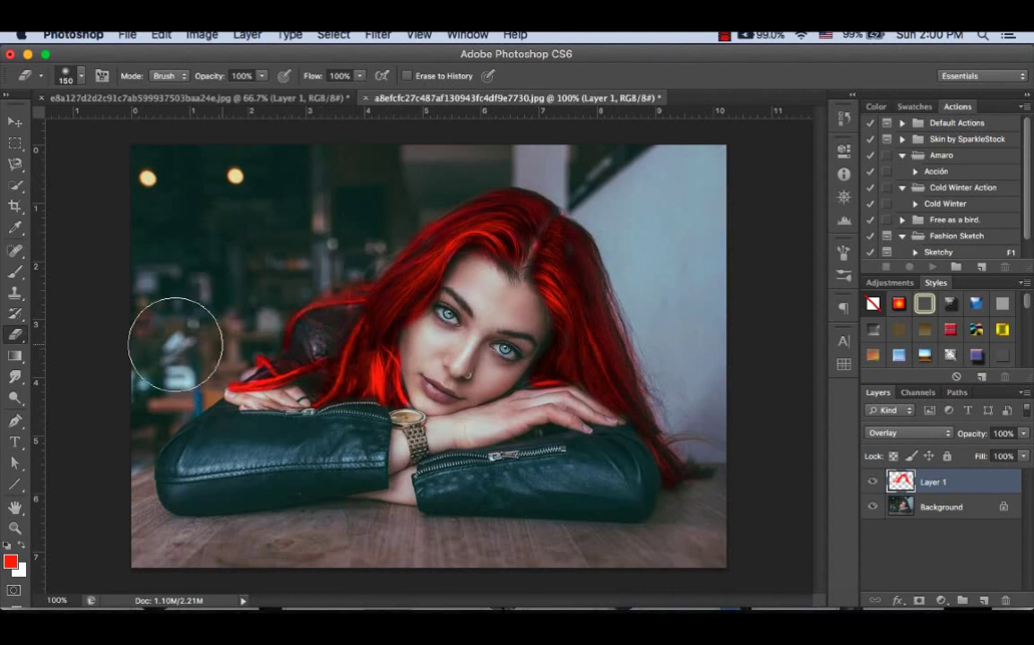
pyautogui.moveTo(176, 341)
pyautogui.mouseDown()
pyautogui.moveTo(219, 341)
pyautogui.moveTo(262, 435)
pyautogui.moveTo(383, 462)
pyautogui.mouseUp()
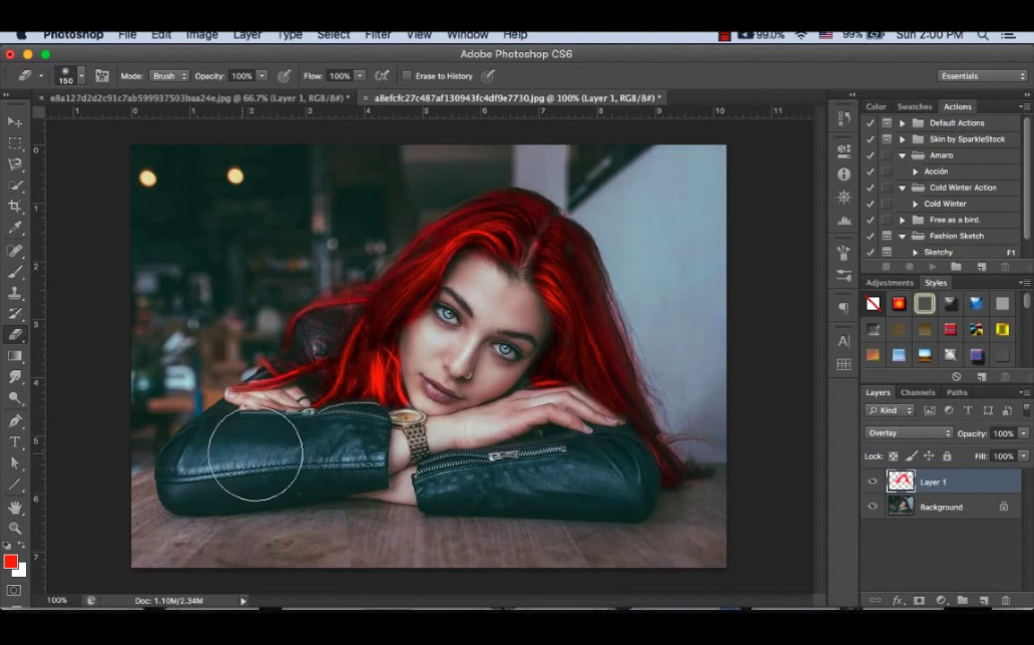
pyautogui.moveTo(518, 344)
pyautogui.mouseDown()
pyautogui.moveTo(481, 331)
pyautogui.moveTo(460, 408)
pyautogui.mouseUp()
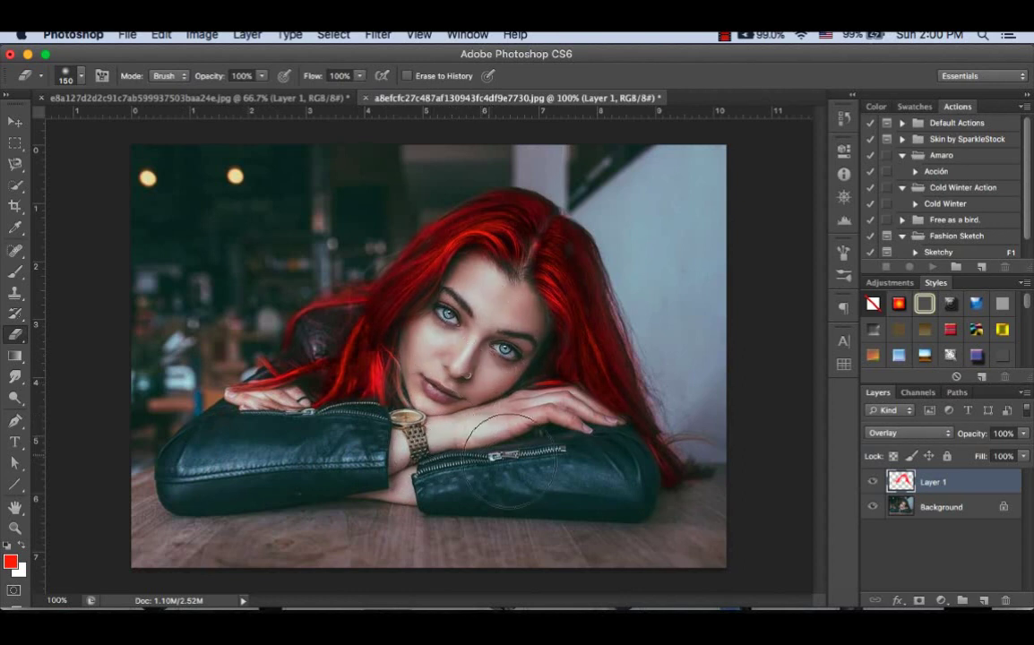
# Step: Return to the Eraser and lower the red layer's opacity to 54%
pyautogui.press('b')
pyautogui.press('[')
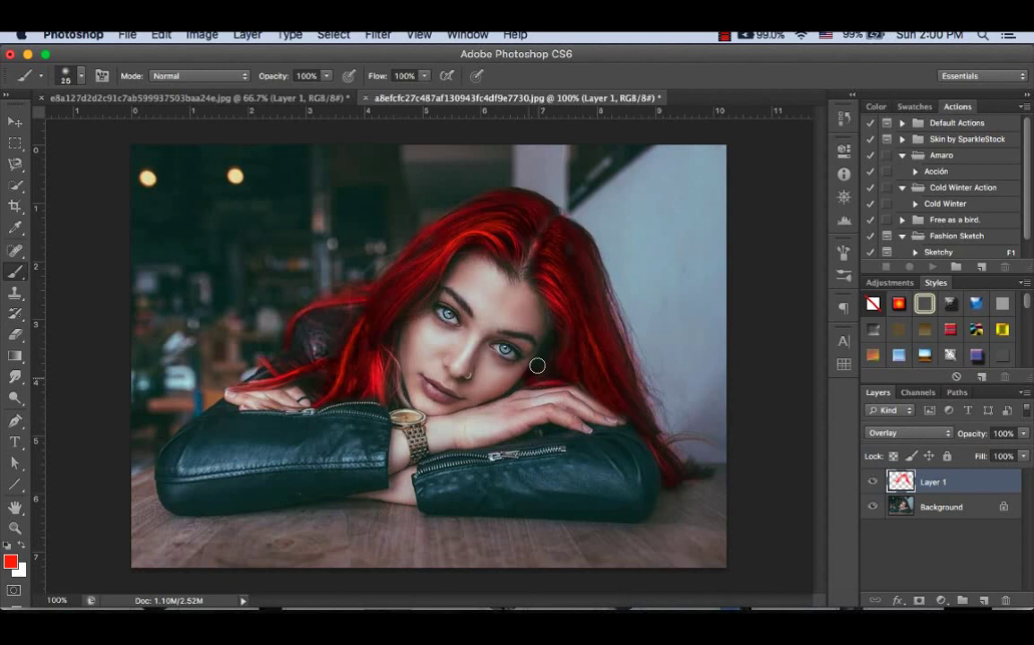
pyautogui.press('j')
pyautogui.press('e')
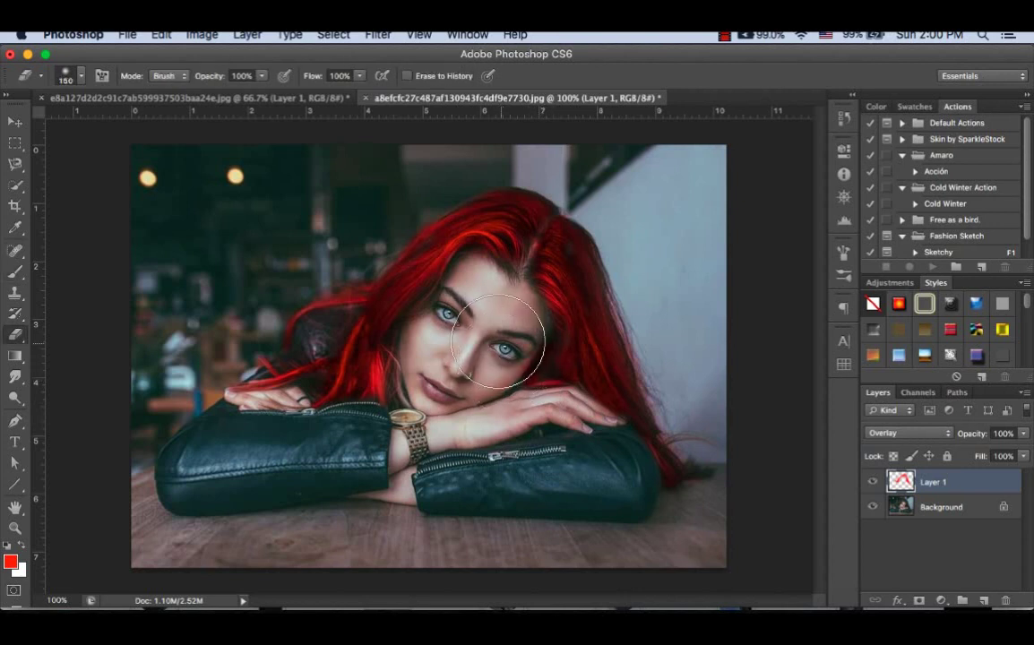
pyautogui.press('p')
pyautogui.press('e')
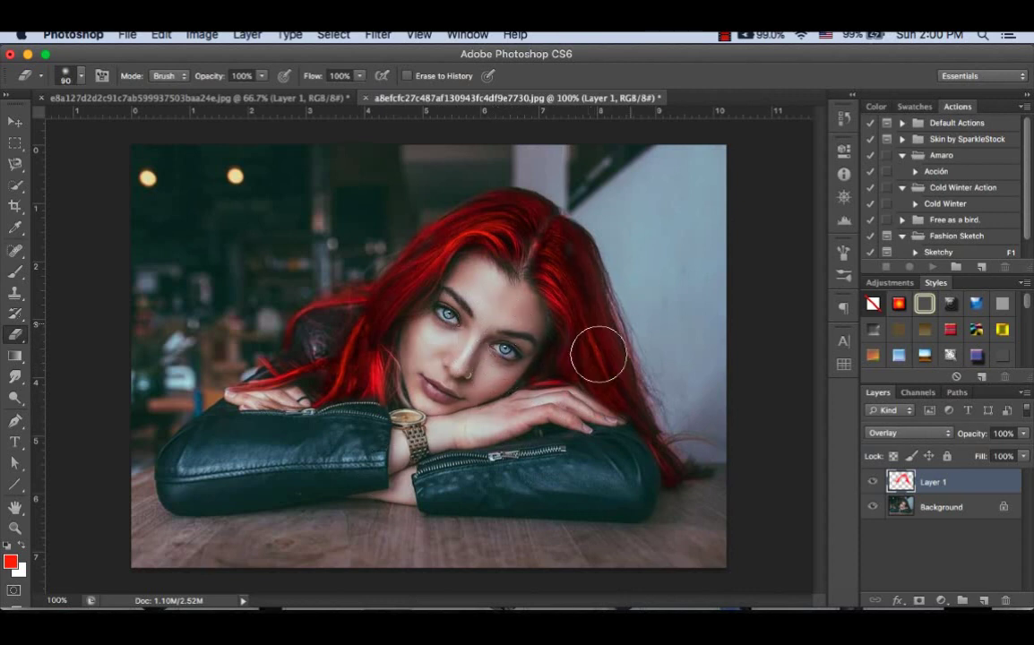
pyautogui.click(1024, 435)
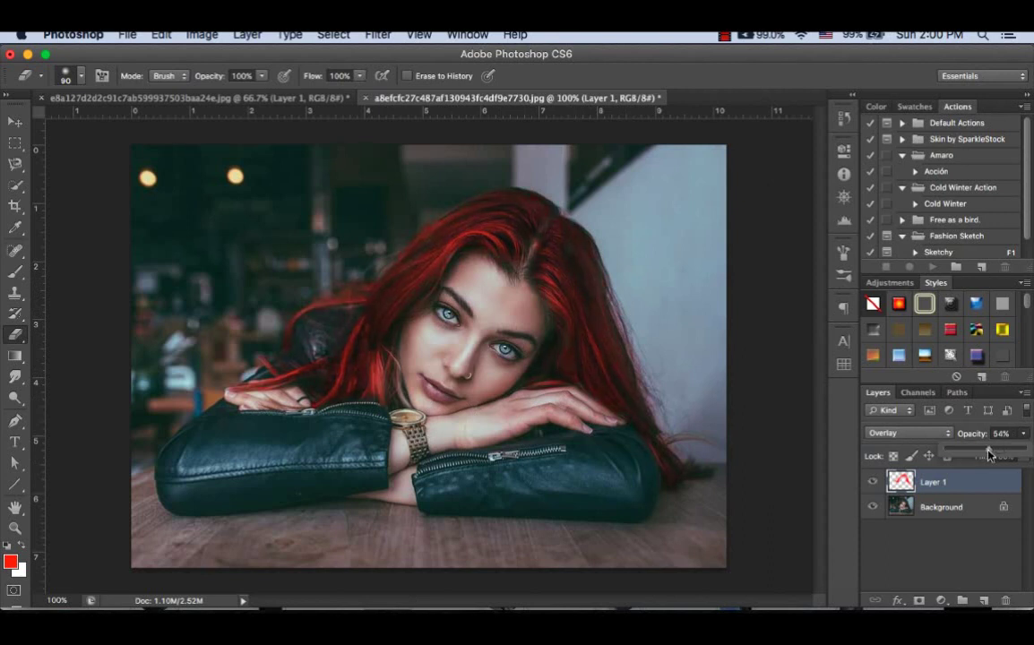
# Step: Work on the red along the hair parting with a smaller Eraser, then return to the Brush
pyautogui.press('b')
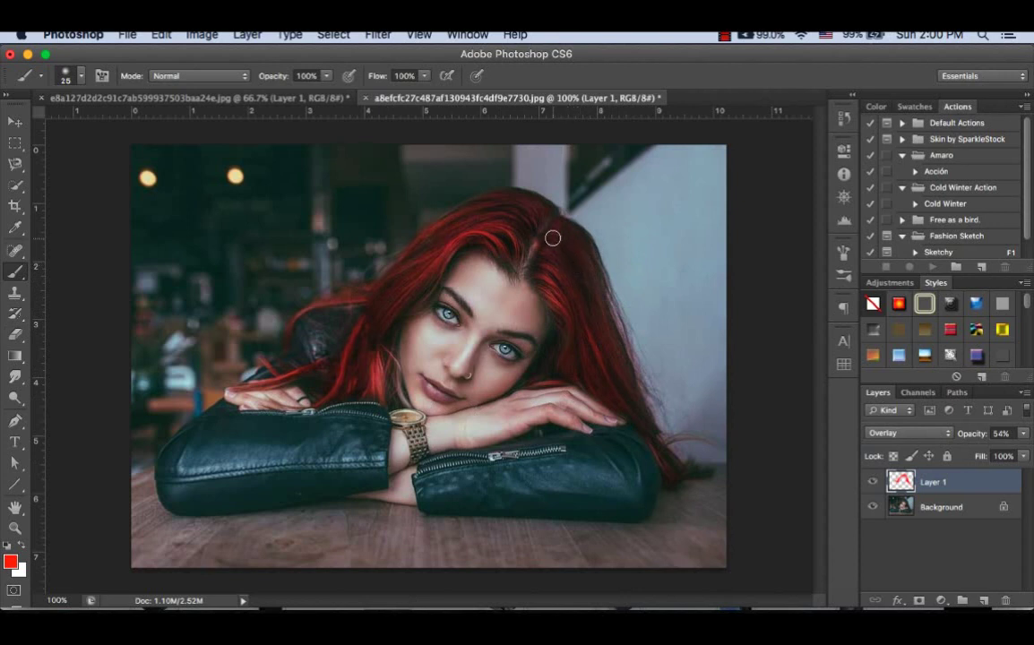
pyautogui.scroll(2, 556, 233)
pyautogui.scroll(2, 555, 232)
pyautogui.scroll(1, 556, 232)
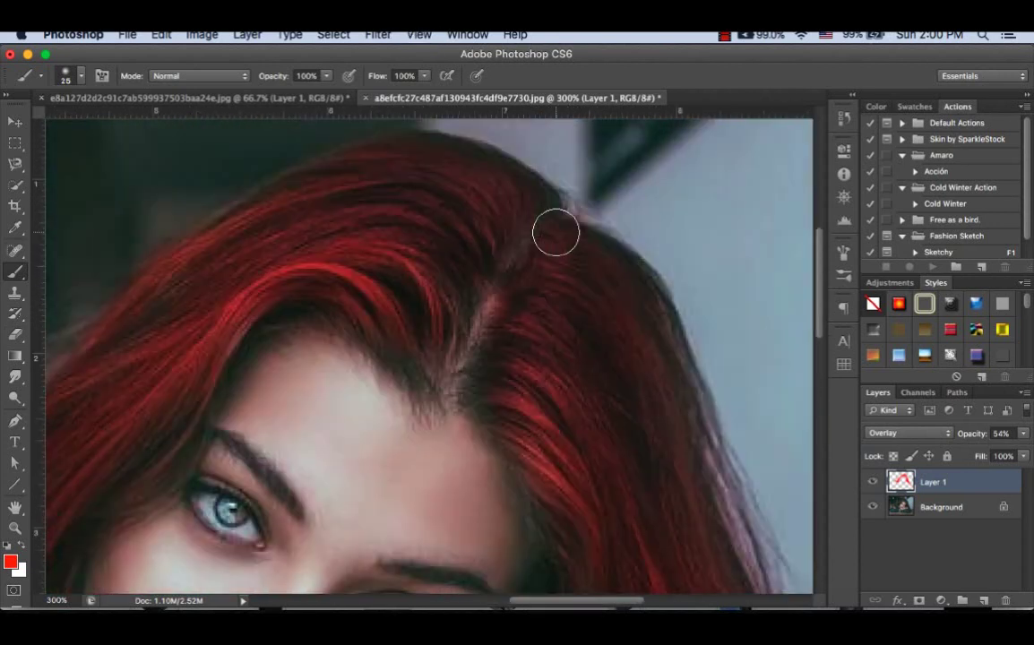
pyautogui.press('e')
pyautogui.press('[')
pyautogui.press('[')
pyautogui.press('[')
pyautogui.press('[')
pyautogui.press('[')
pyautogui.press('[')
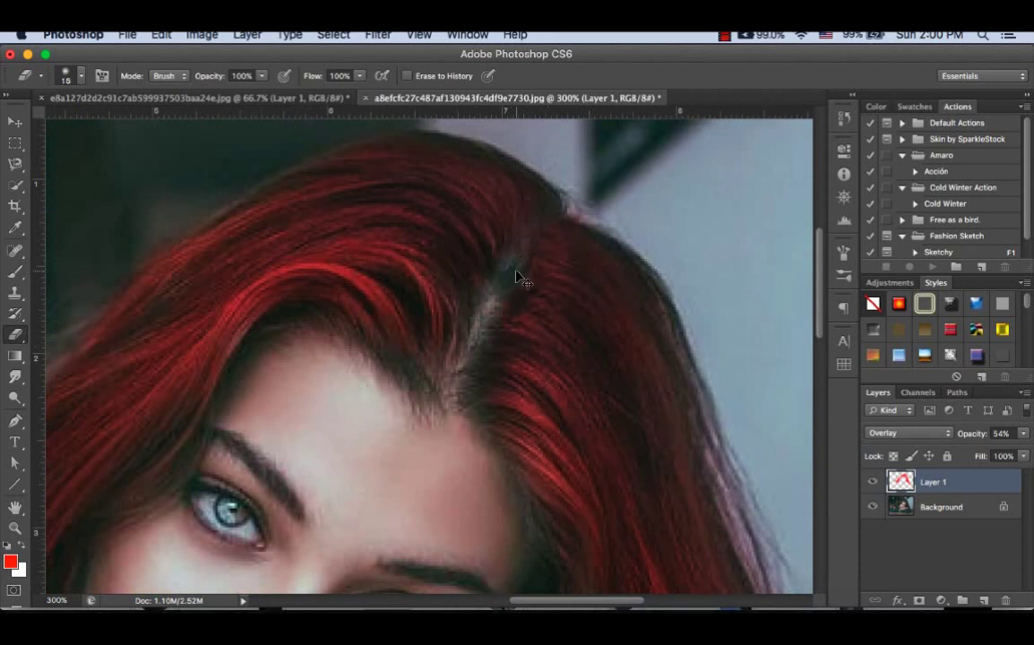
pyautogui.hotkey('ctrl', '-')
pyautogui.hotkey('ctrl', '-')
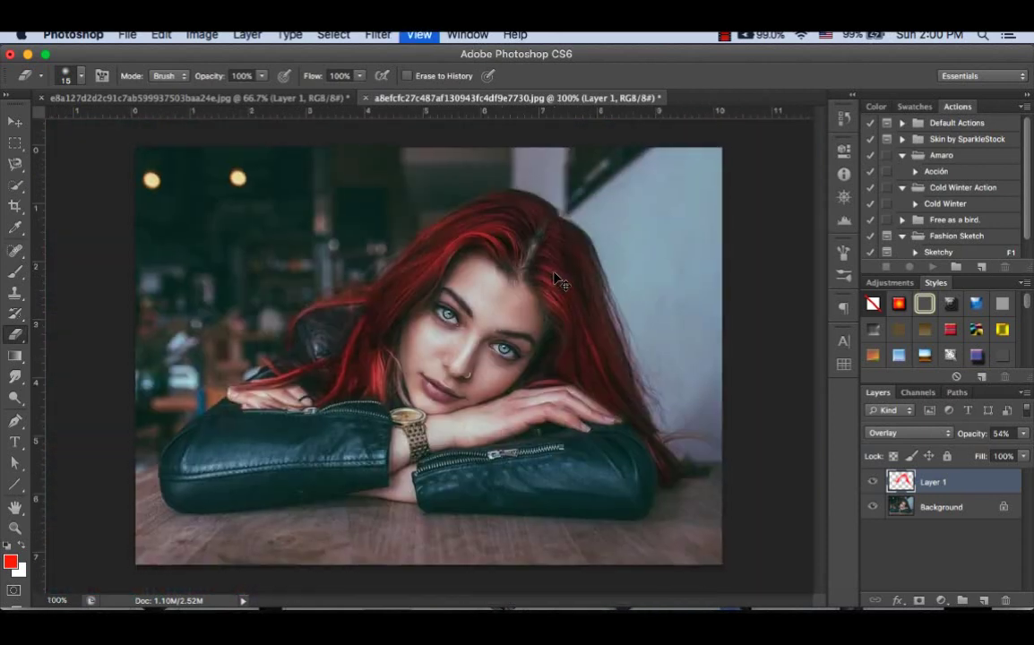
pyautogui.hotkey('ctrl', '-')
pyautogui.hotkey('ctrl', '+')
pyautogui.hotkey('ctrl', '+')
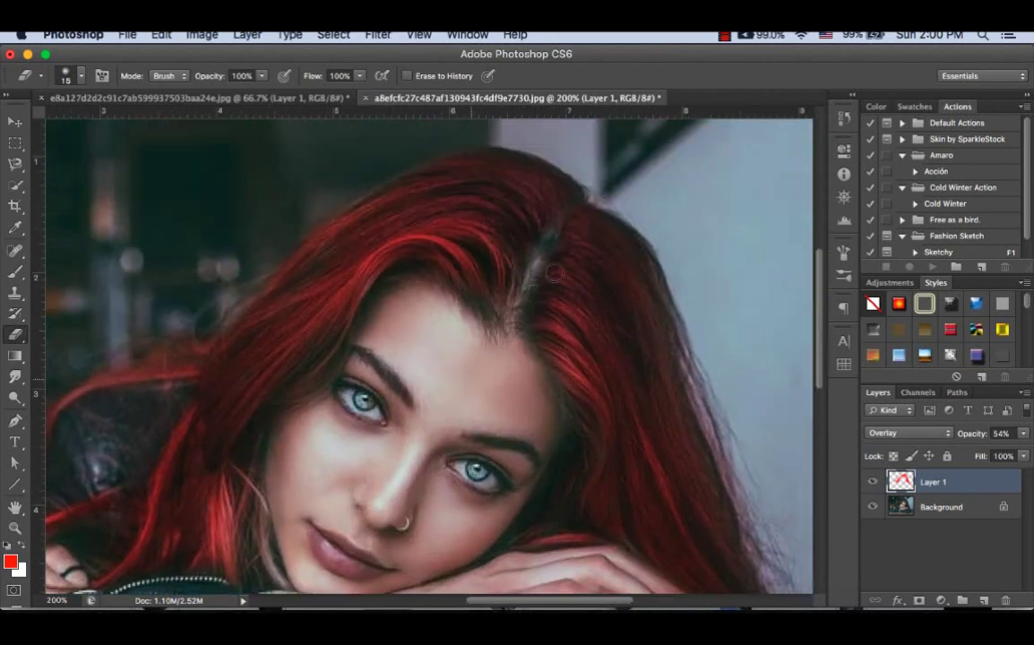
pyautogui.press('b')
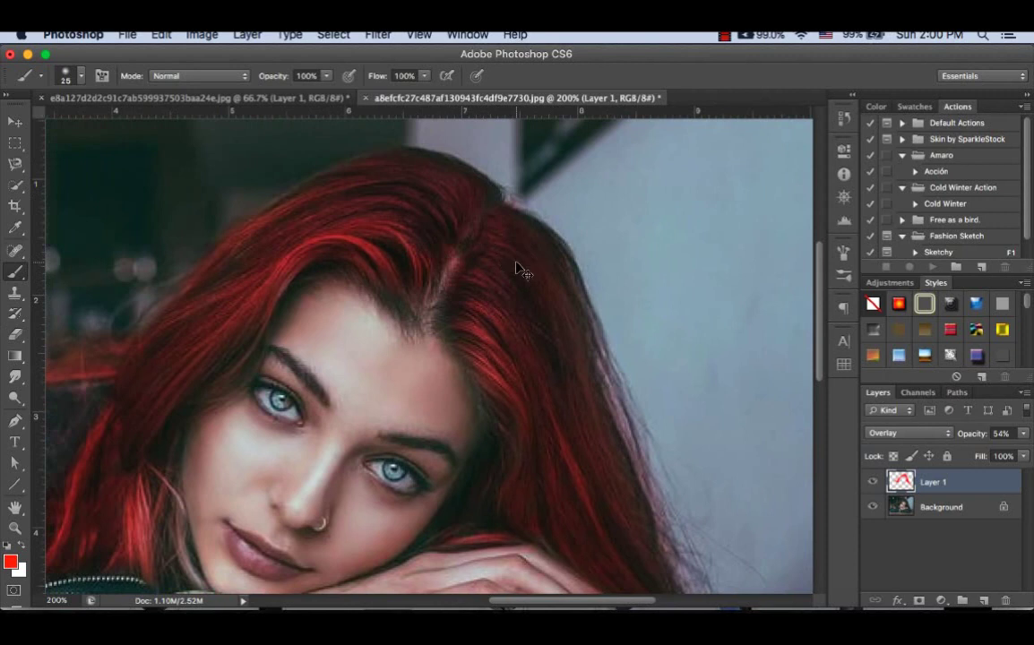
# Step: Paint a little more red along the hairline
pyautogui.press('super+minus')
pyautogui.press('super+equal')
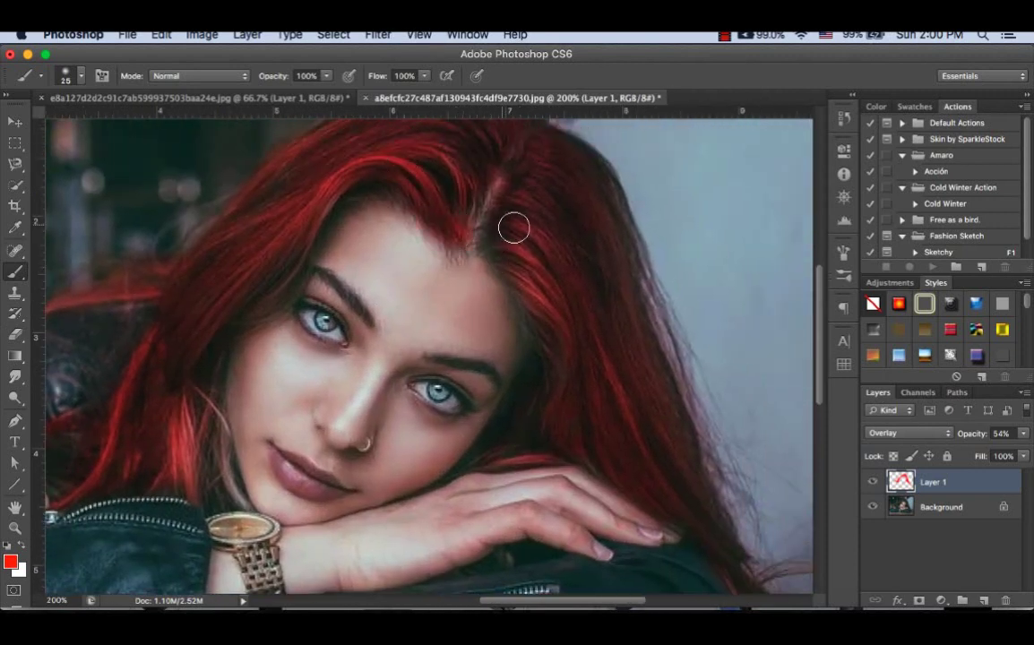
pyautogui.moveTo(441, 224); pyautogui.dragTo(491, 235)
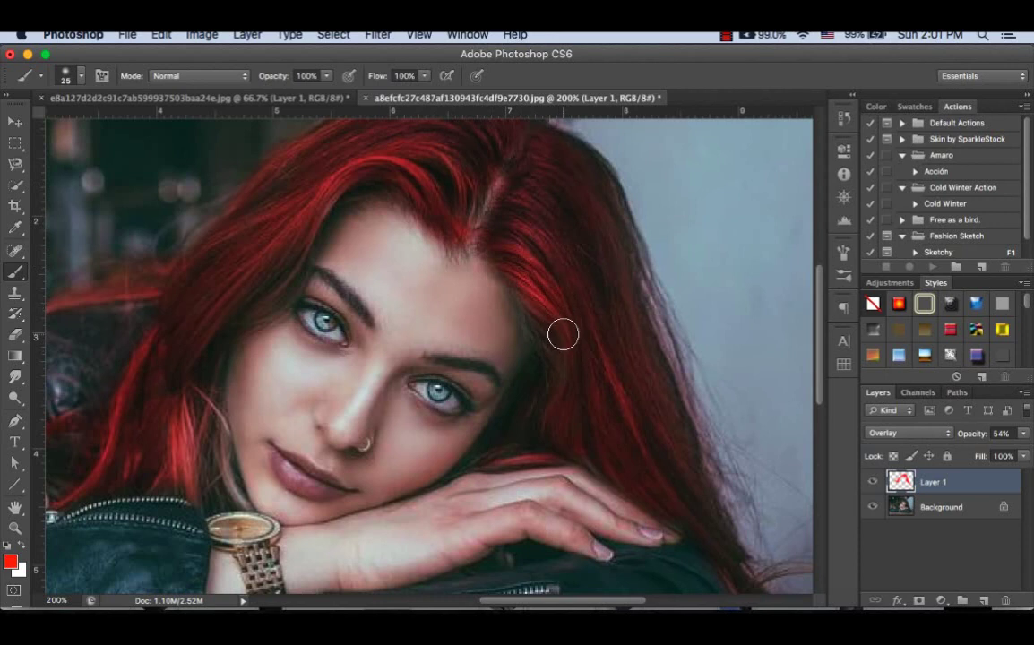
# Step: With a size-60 Eraser, clean stray red off the hand, cheek and forehead
pyautogui.press('e')
pyautogui.press(']')
pyautogui.press(']')
pyautogui.press(']')
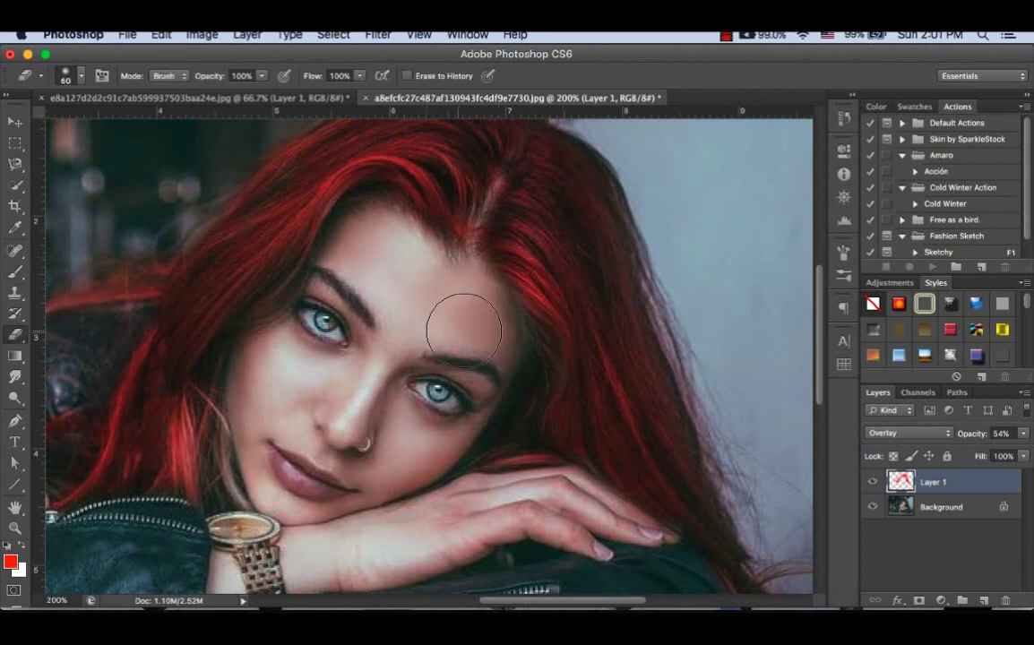
pyautogui.press('b')
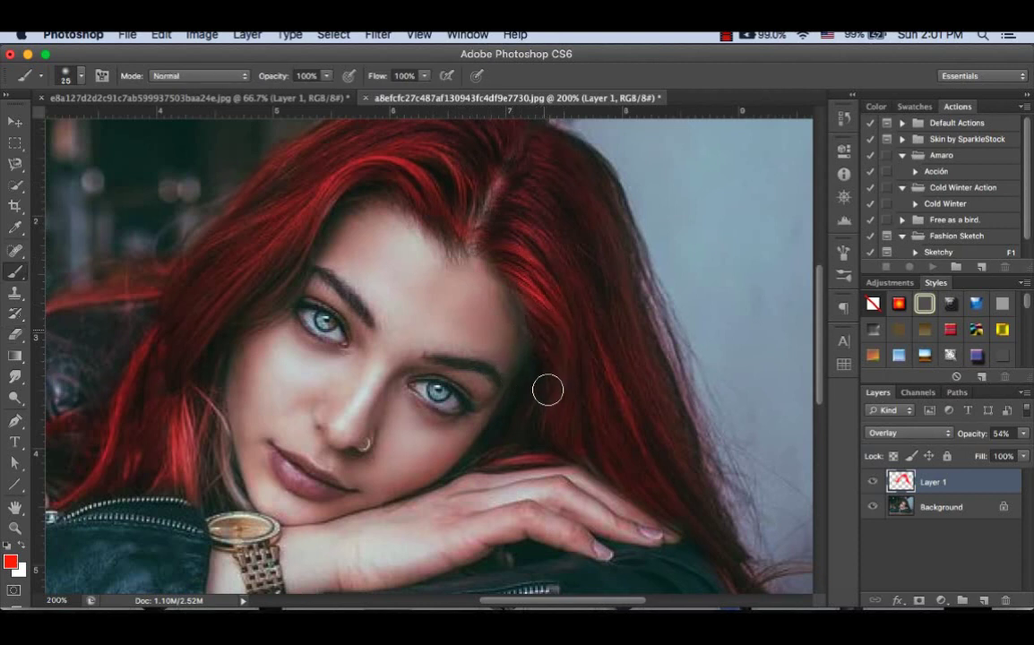
pyautogui.press('[')
pyautogui.press('[')
pyautogui.press('[')
pyautogui.press('e')
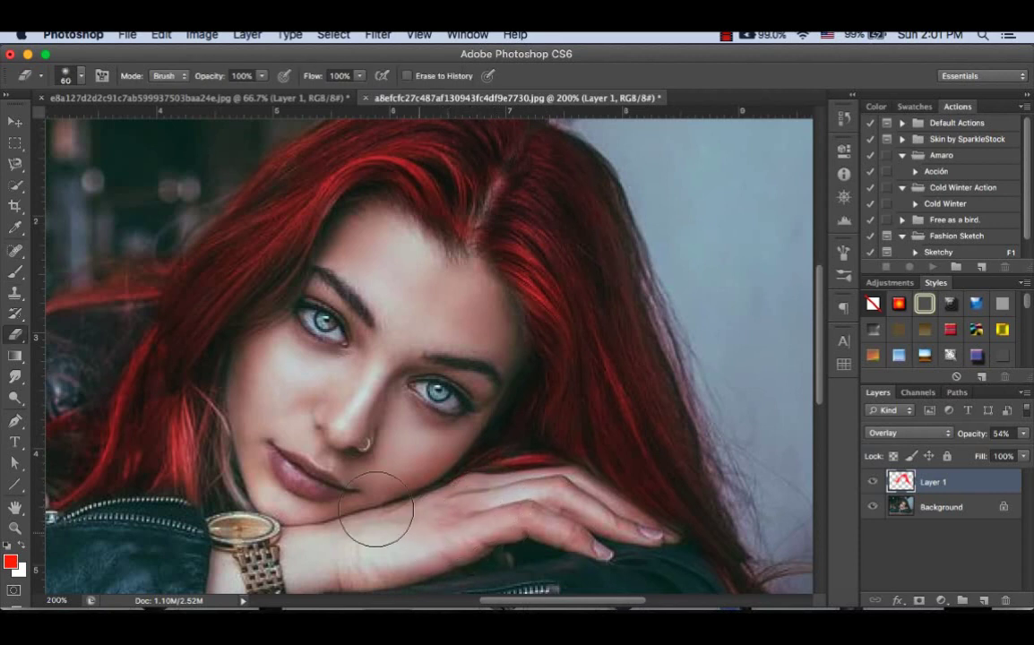
pyautogui.hscroll(-5, 381, 518)
pyautogui.scroll(-2, 377, 510)
pyautogui.hscroll(-2, 377, 511)
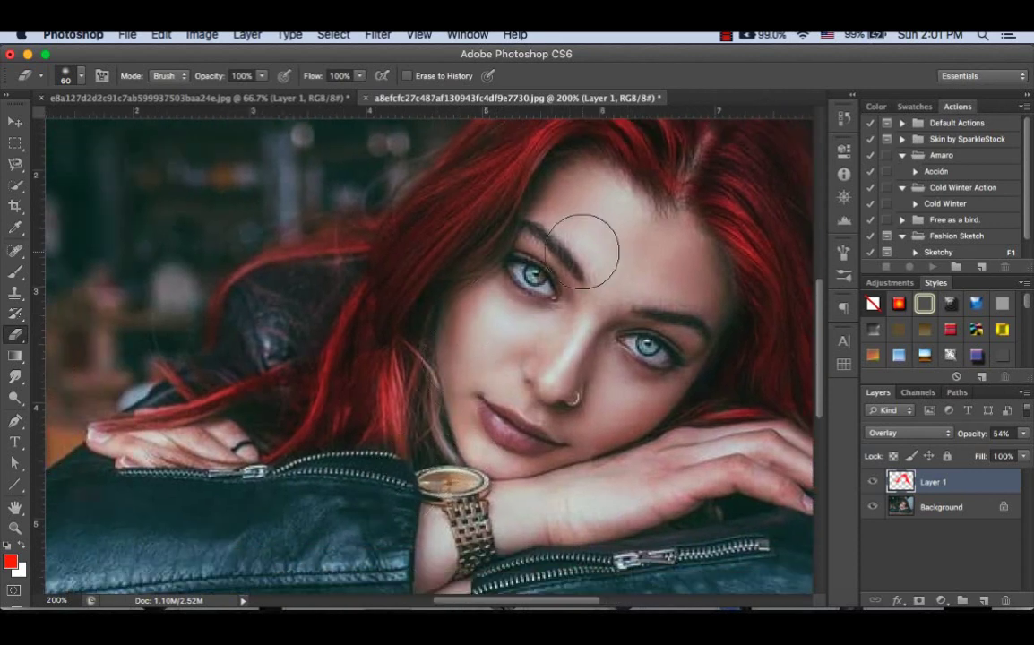
pyautogui.press('super+minus')
pyautogui.press('super+minus')
pyautogui.press('super+minus')
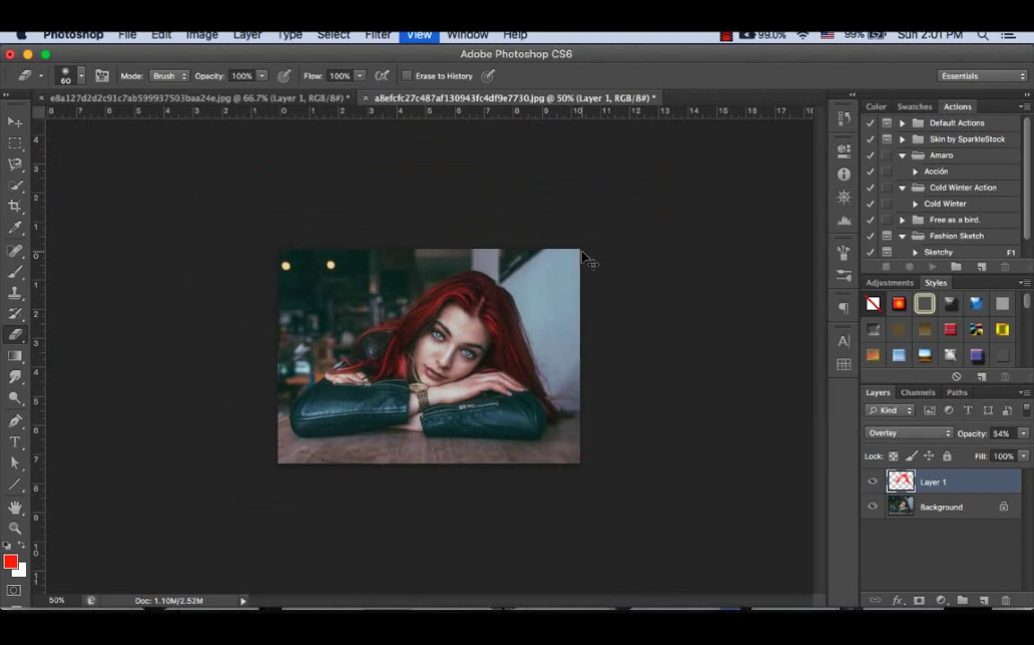
# Step: Flatten the image and apply Levels with black input 11 and white input 241
pyautogui.press('super+plus')
pyautogui.press('super+plus')
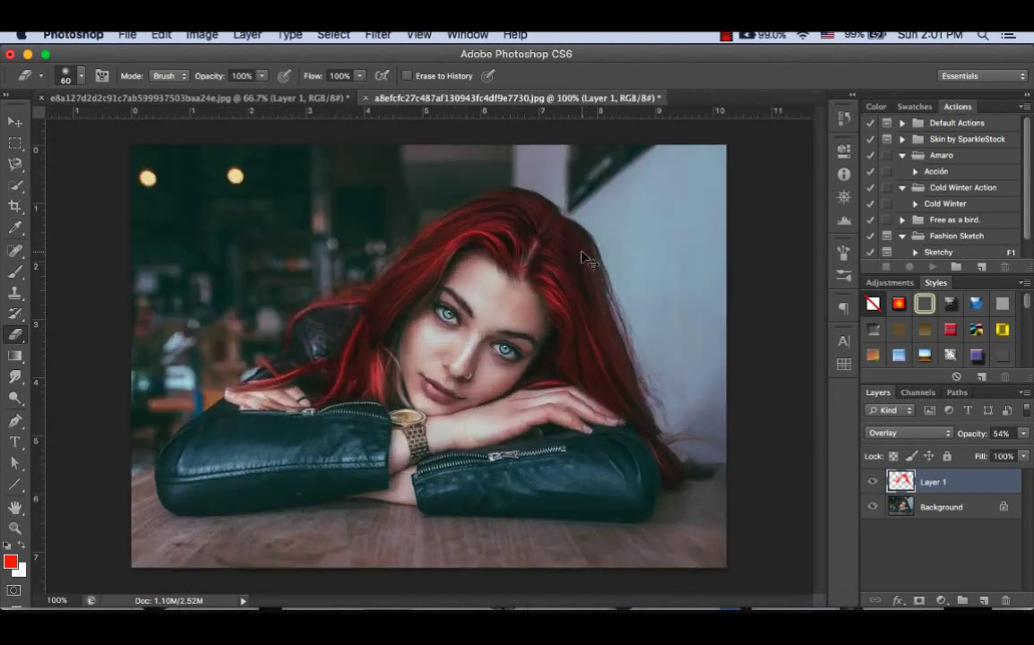
pyautogui.press('super+e')
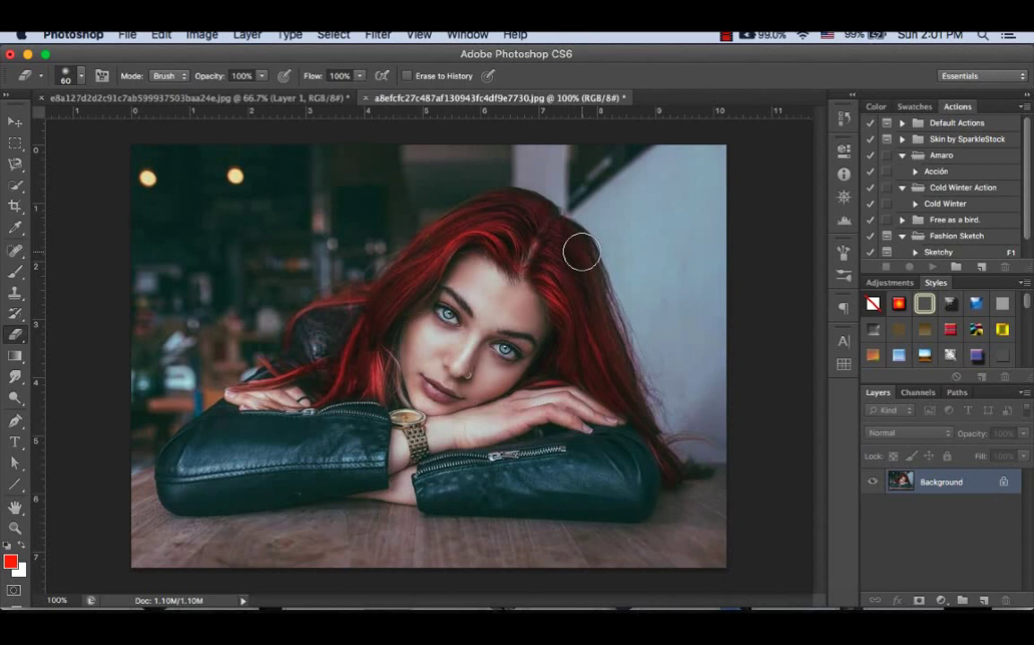
pyautogui.press('super+l')
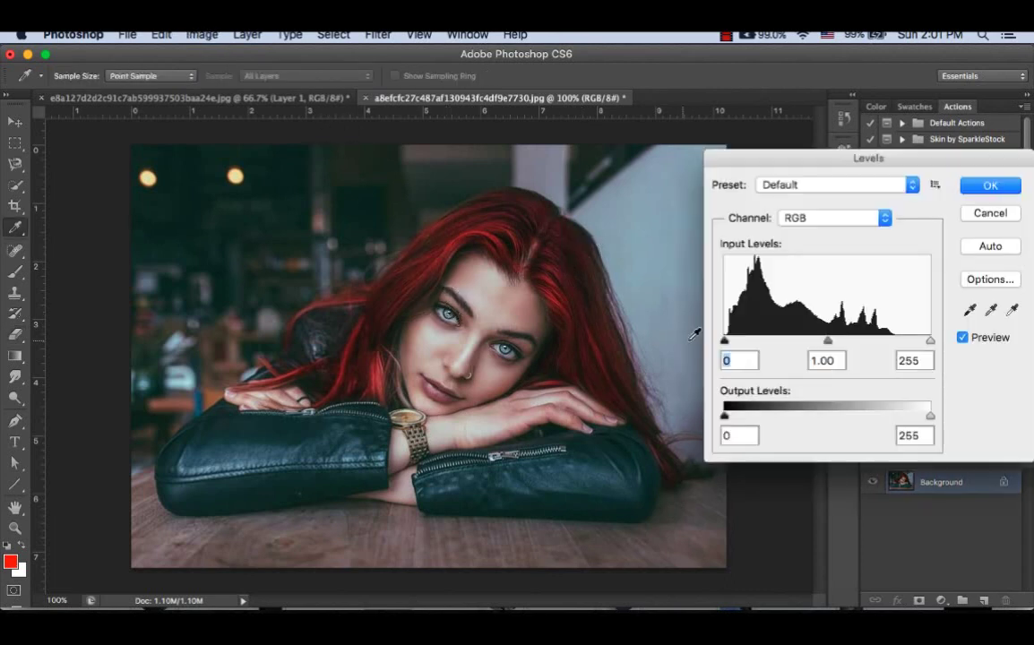
pyautogui.moveTo(725, 341); pyautogui.dragTo(733, 344)
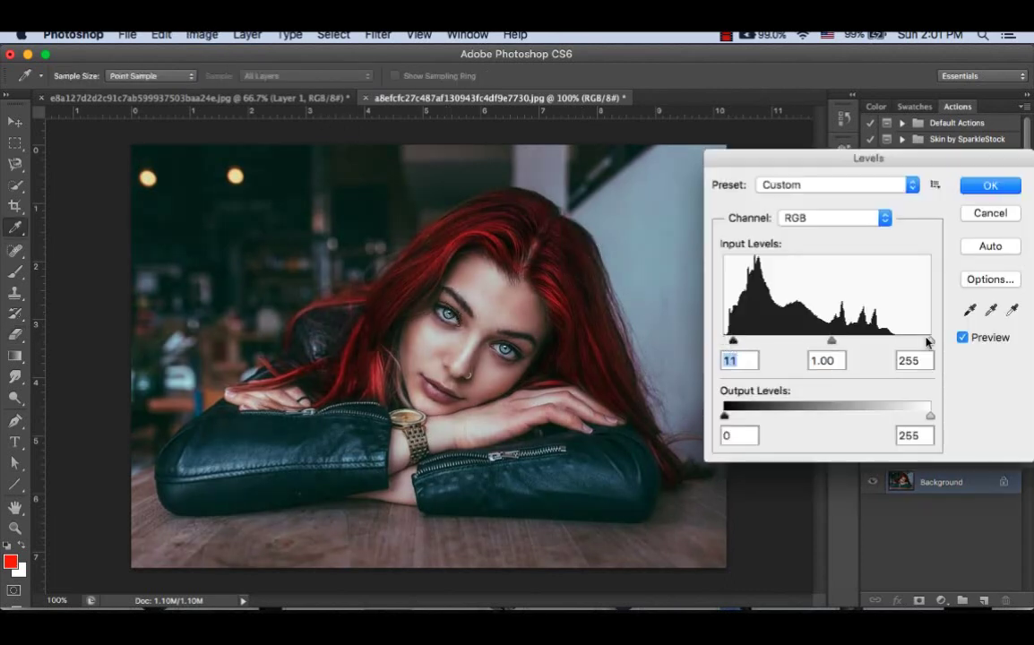
pyautogui.moveTo(930, 342); pyautogui.dragTo(913, 344)
pyautogui.press('Return')
# Step: Apply Auto Color and Auto Tone, then view the portrait with all panels hidden
pyautogui.press('e')
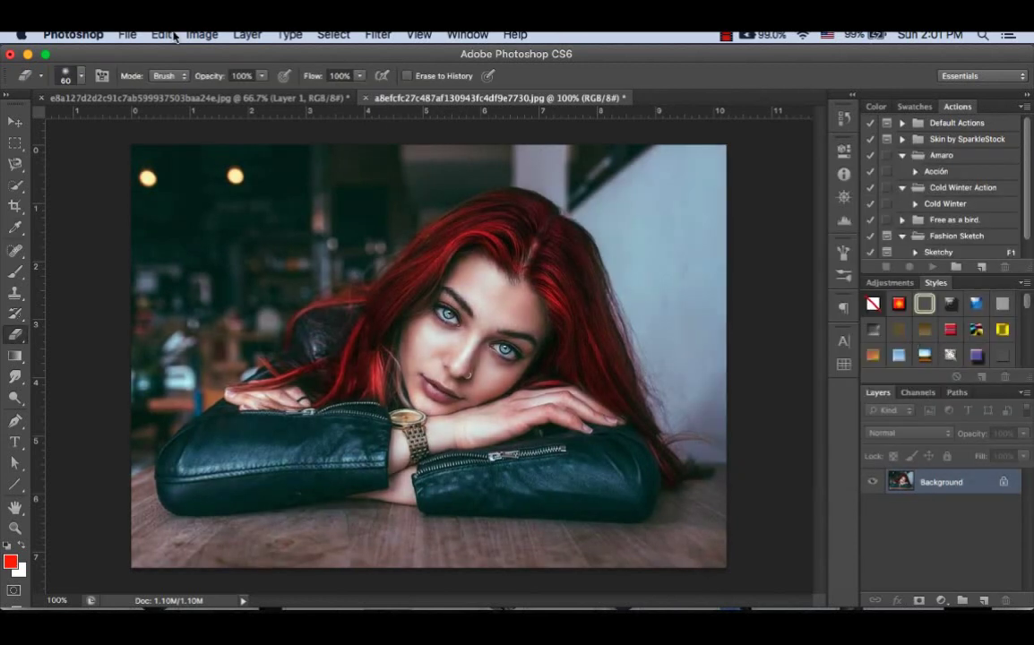
pyautogui.click(192, 36)
pyautogui.click(239, 146)
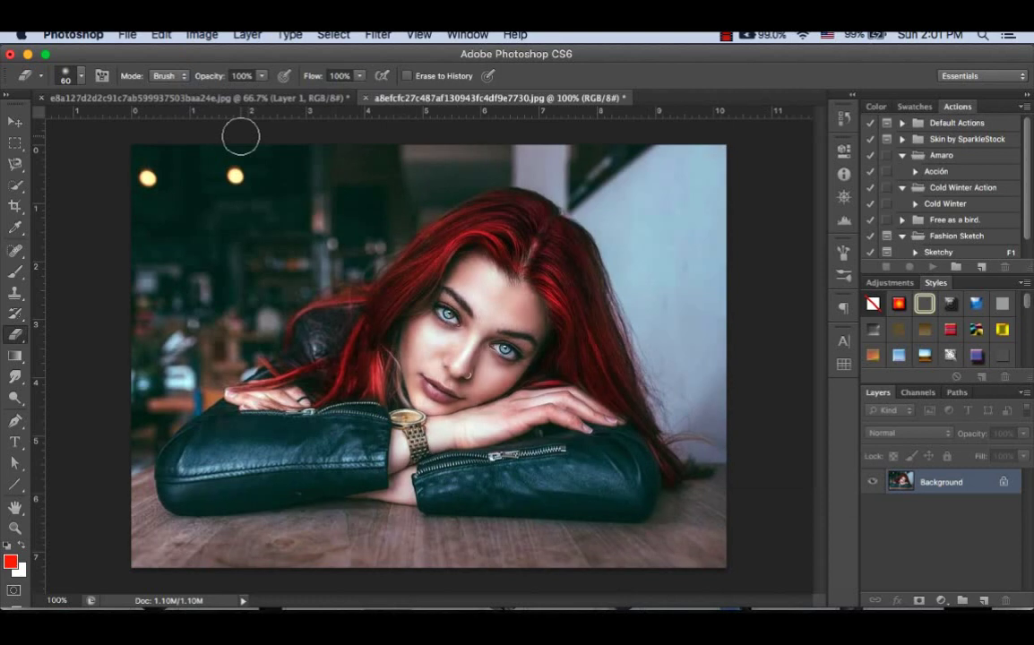
pyautogui.click(192, 36)
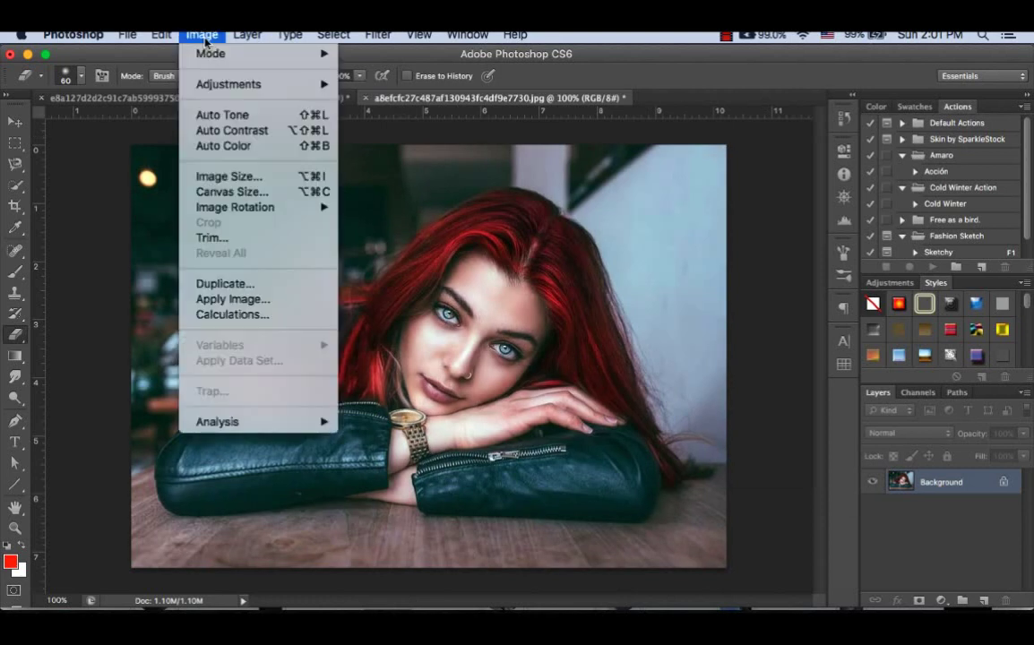
pyautogui.click(229, 146)
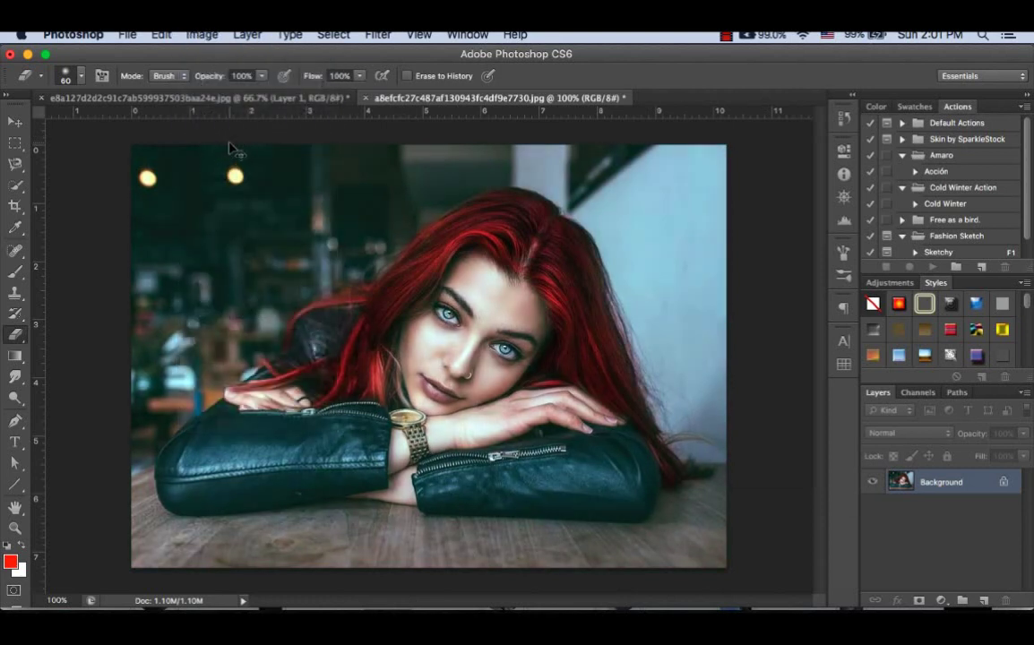
pyautogui.click(192, 36)
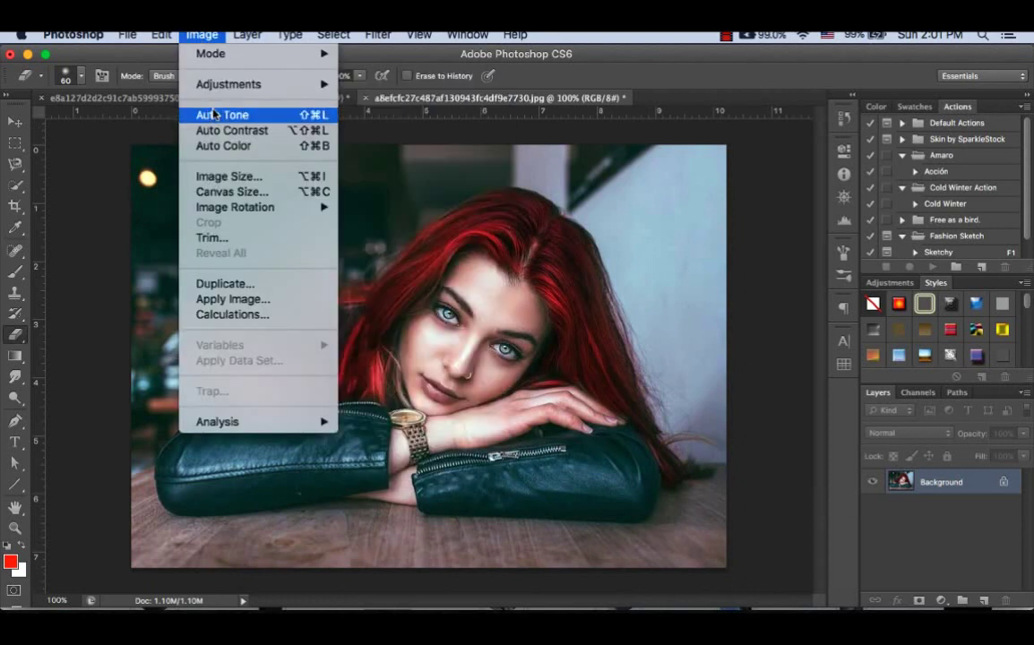
pyautogui.click(199, 111)
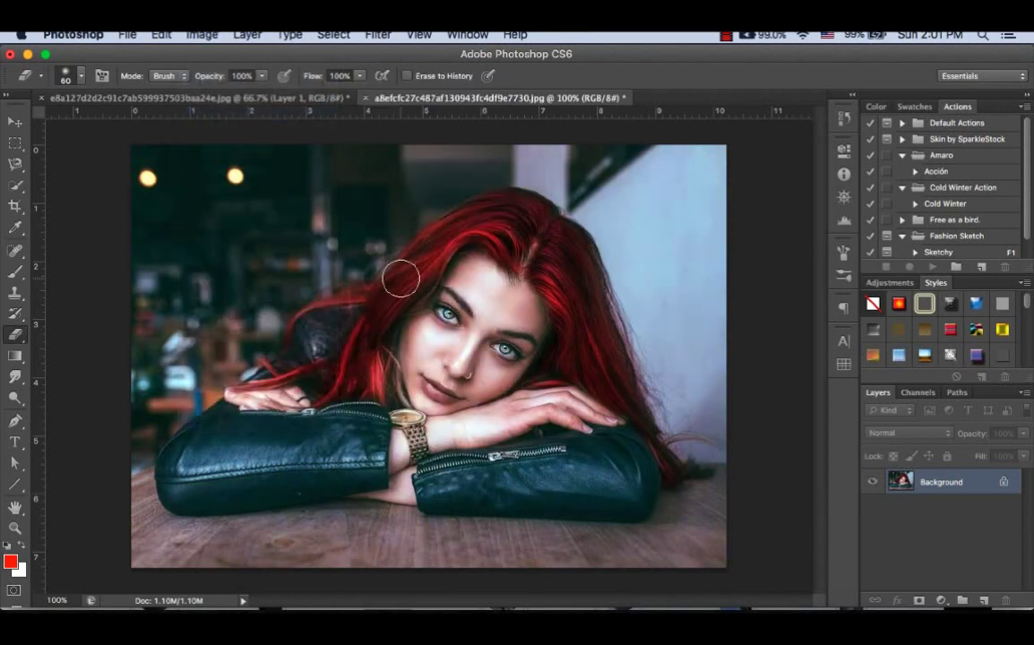
pyautogui.press('Tab')
pyautogui.hotkey('ctrl', '+')
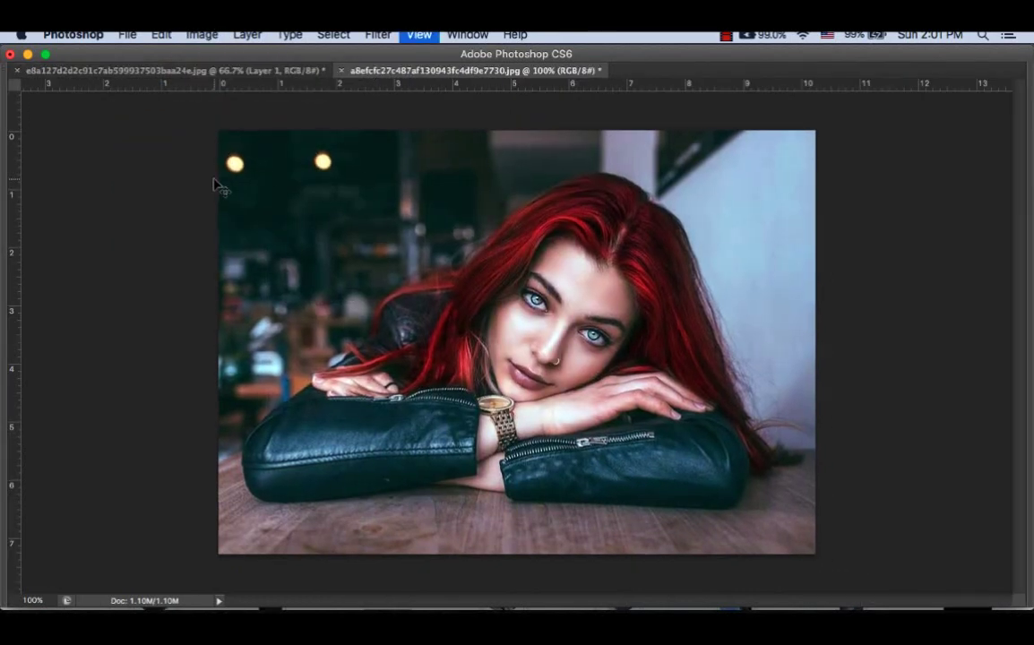